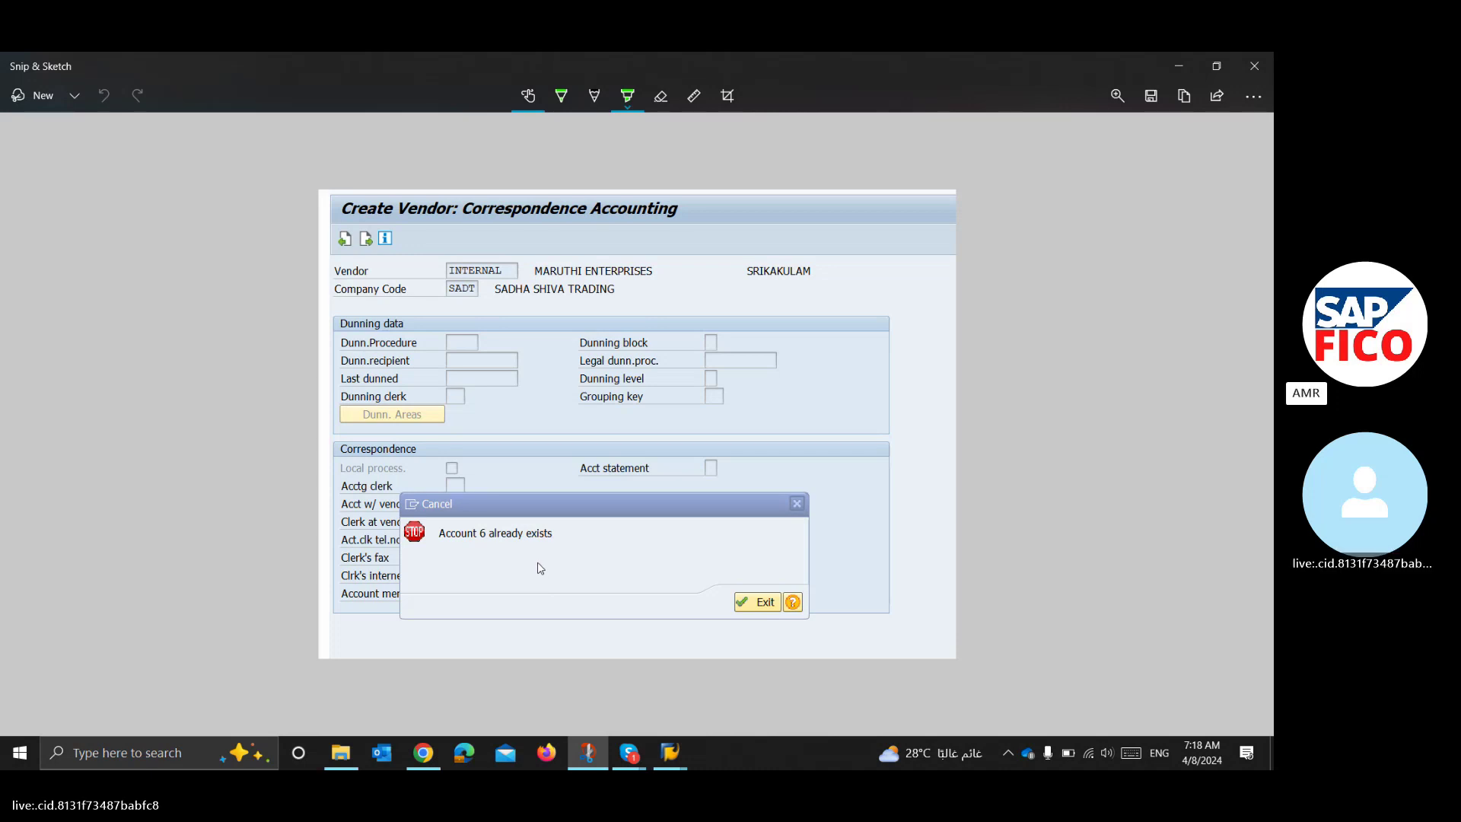
- Show the taskbar previews of open windows to leave the Snip & Sketch capture
{"action": "left_click", "coordinate": [637, 763]}
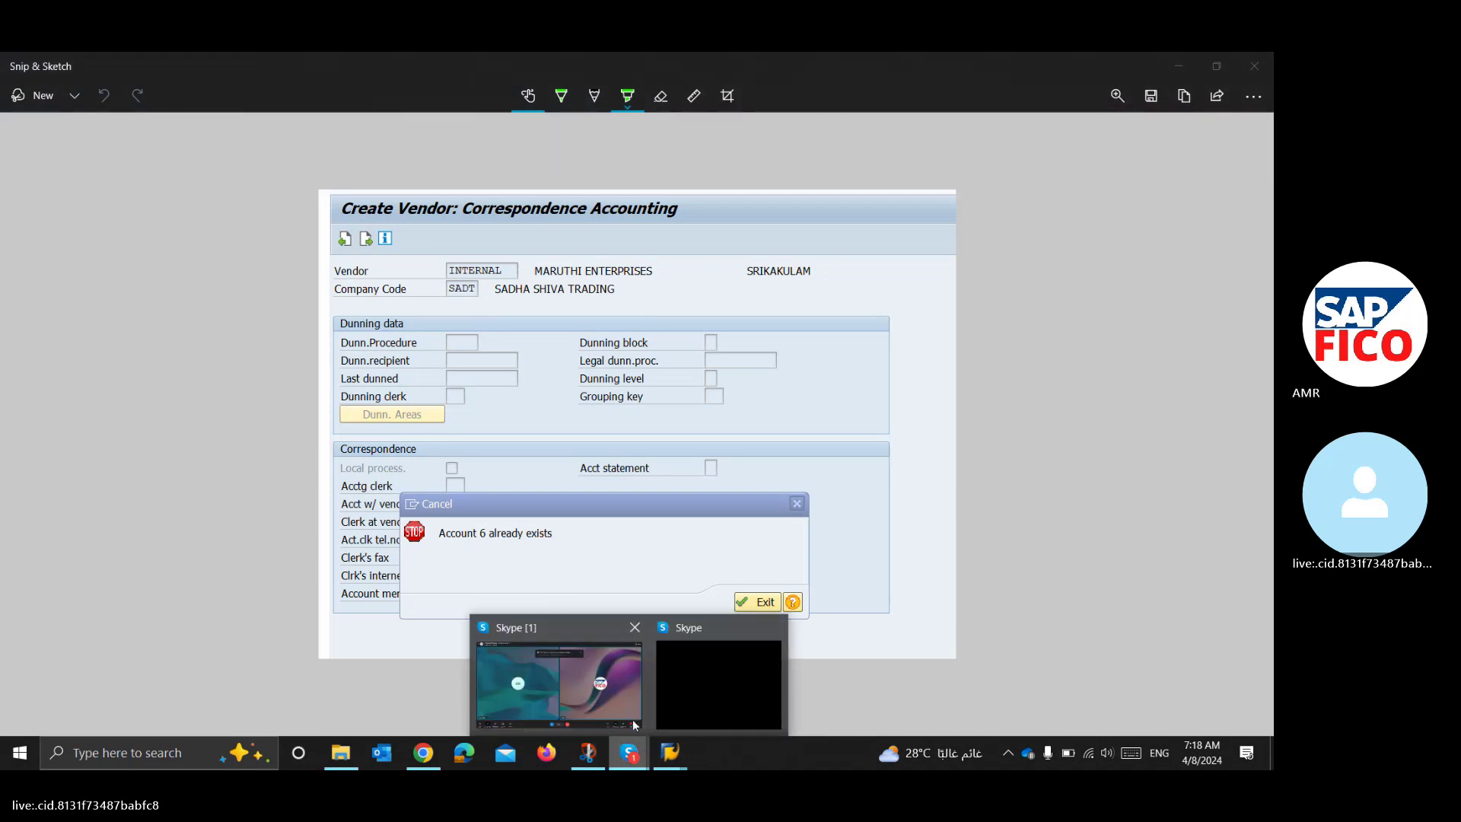
- Switch to SAP Easy Access and replace the command field entry with /NOBAS
{"action": "mouse_move", "coordinate": [668, 755]}
{"action": "left_click", "coordinate": [719, 694]}
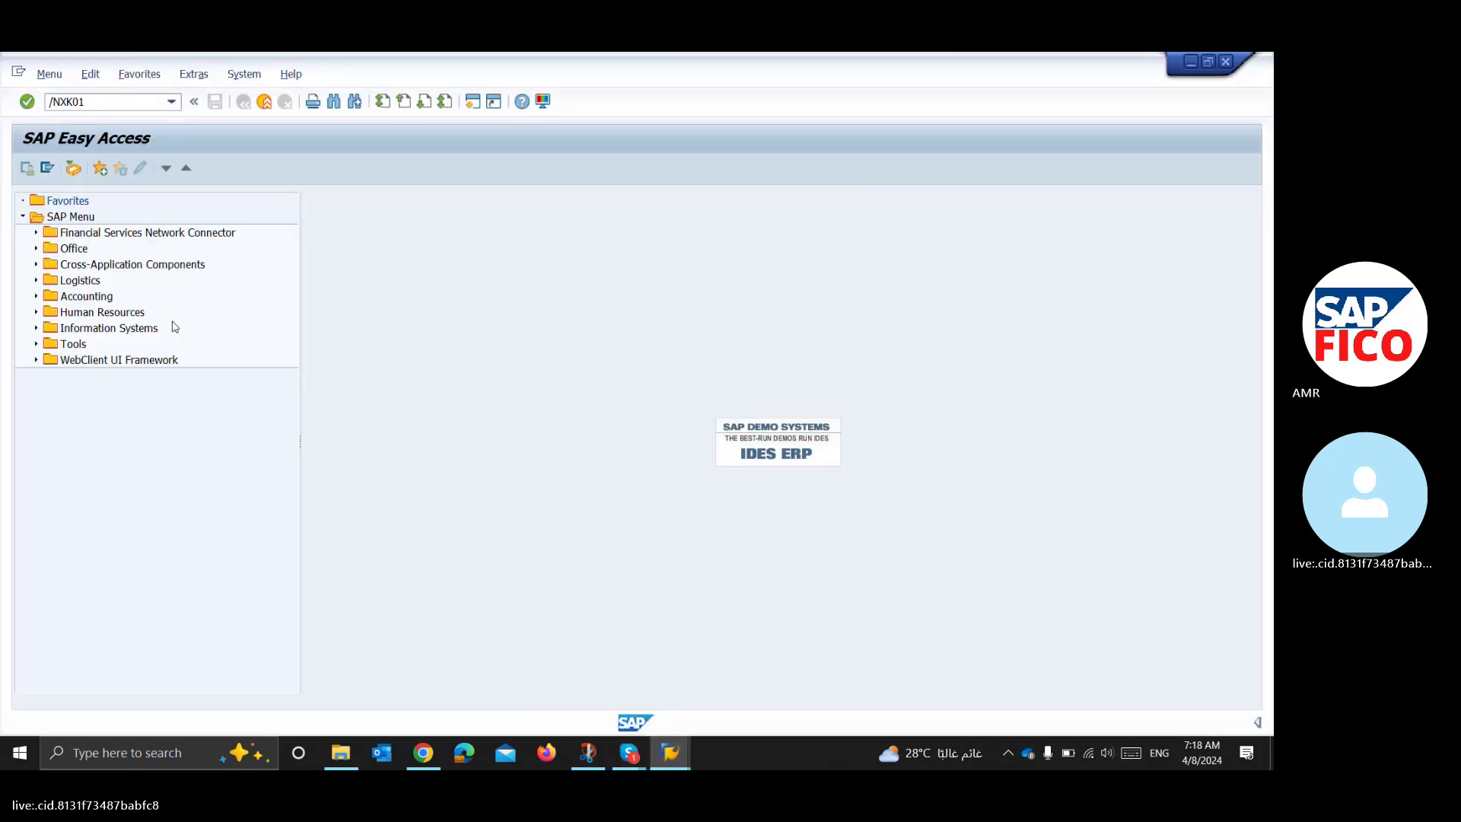
{"action": "left_click", "coordinate": [113, 101]}
{"action": "key", "text": "BackSpace"}
{"action": "key", "text": "BackSpace"}
{"action": "key", "text": "BackSpace"}
{"action": "key", "text": "BackSpace"}
{"action": "key", "text": "BackSpace"}
{"action": "type", "text": "OBAS"}
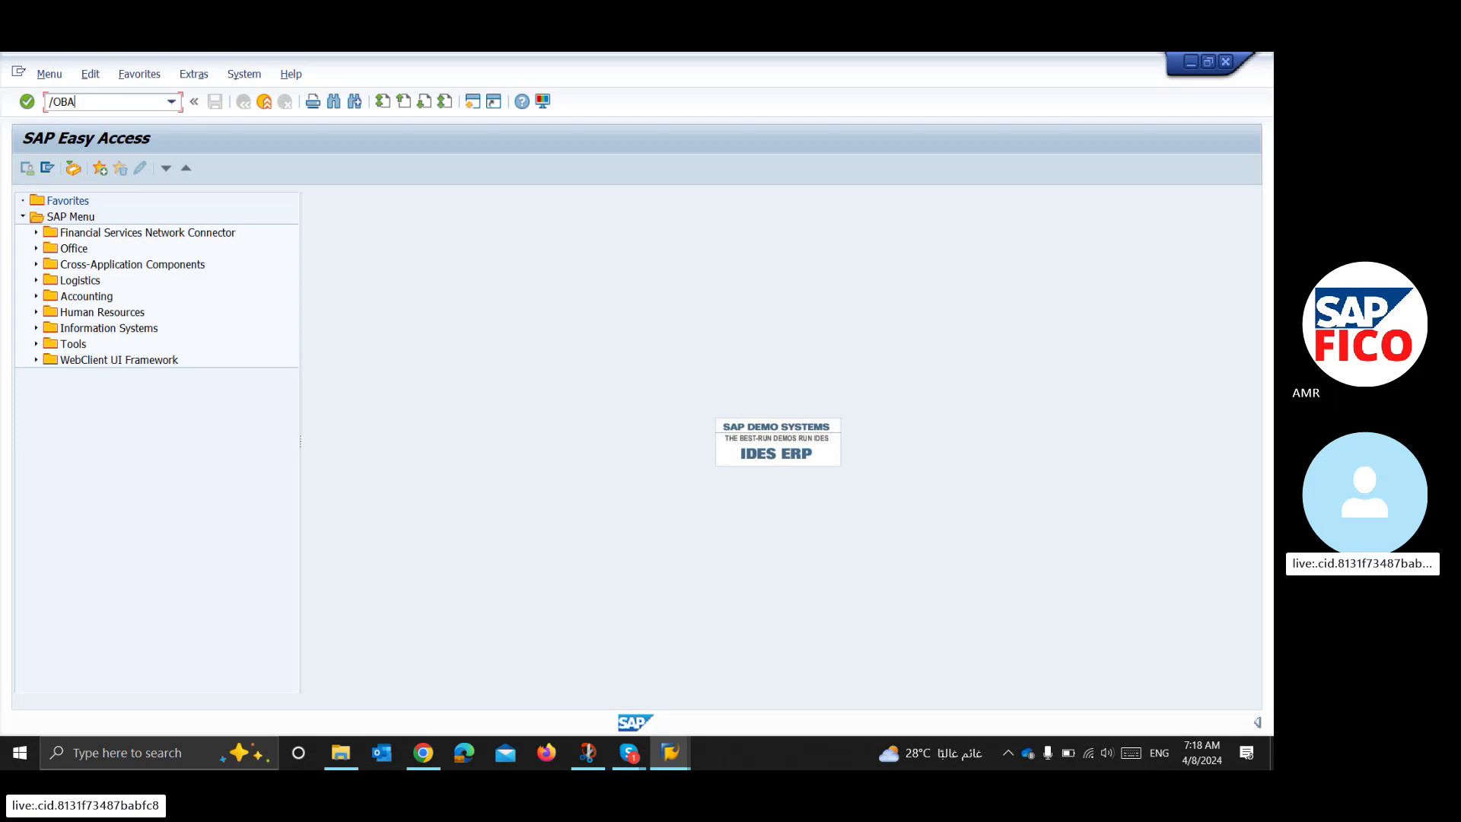
{"action": "key", "text": "BackSpace"}
{"action": "key", "text": "BackSpace"}
{"action": "key", "text": "BackSpace"}
{"action": "key", "text": "BackSpace"}
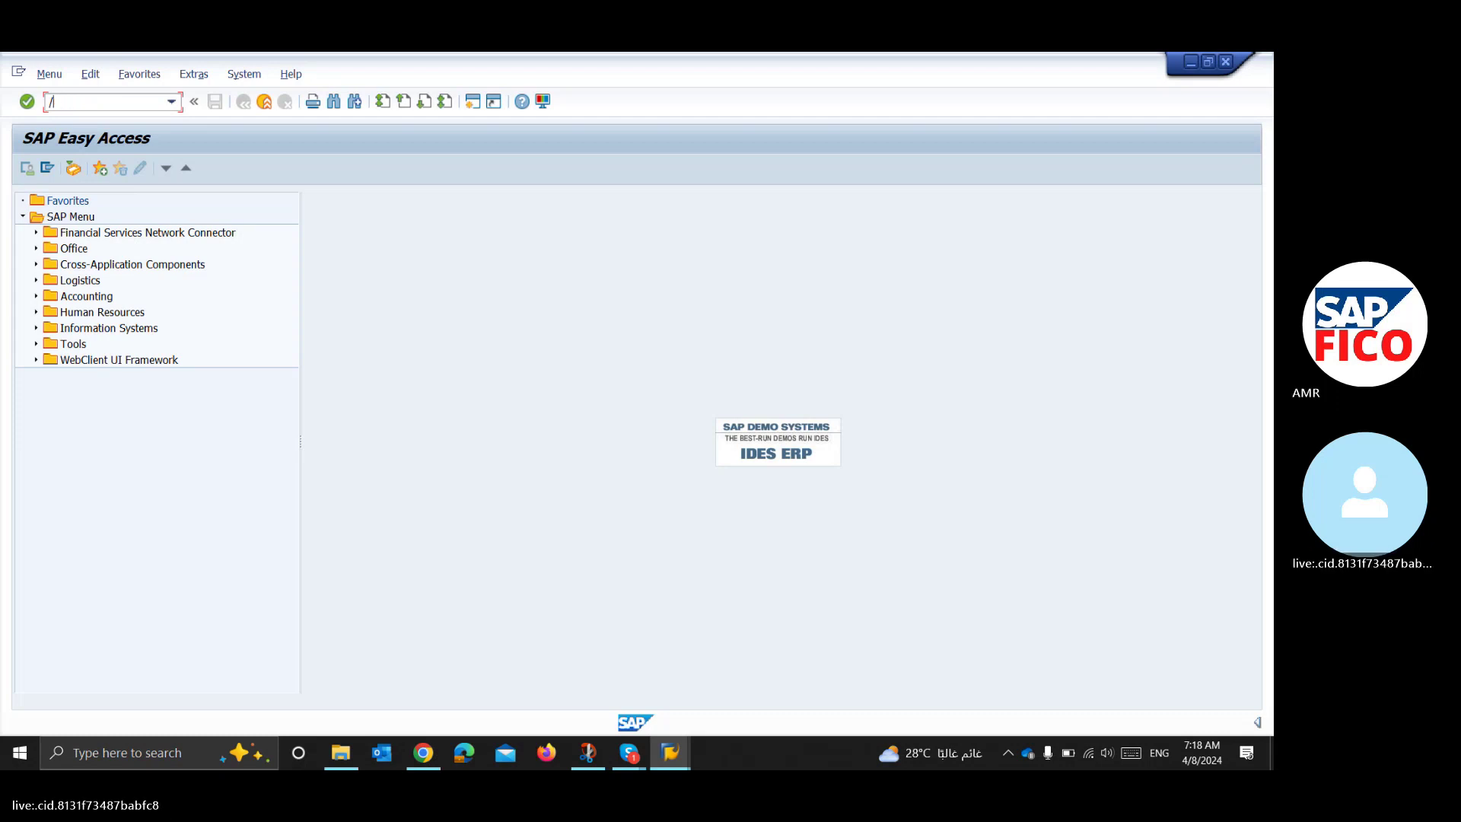
{"action": "type", "text": "NOBAS"}
- Run OBAS, position the account group list on SAVC, then return to SAP Easy Access
{"action": "key", "text": "Return"}
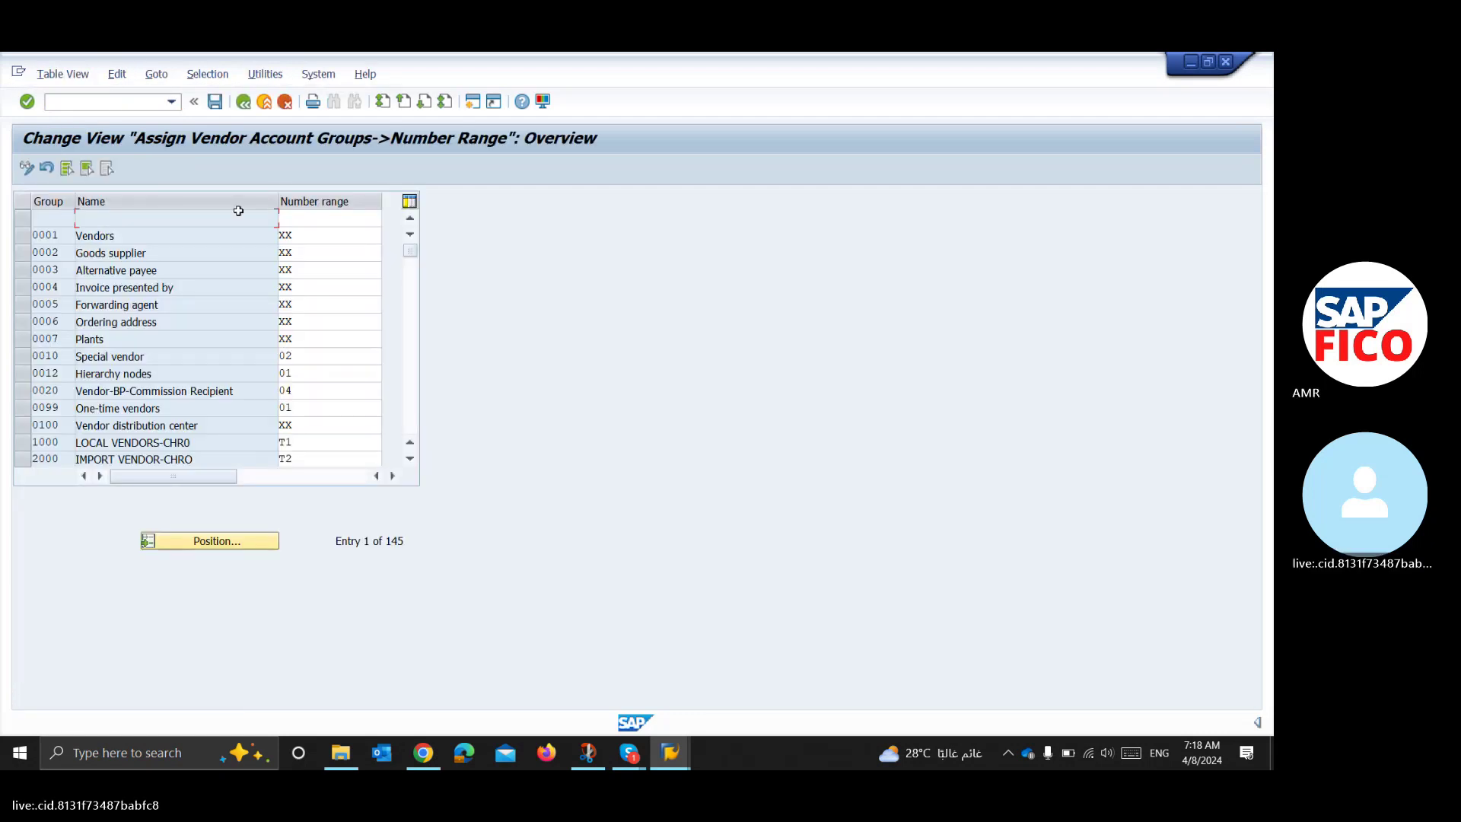
{"action": "left_click", "coordinate": [251, 543]}
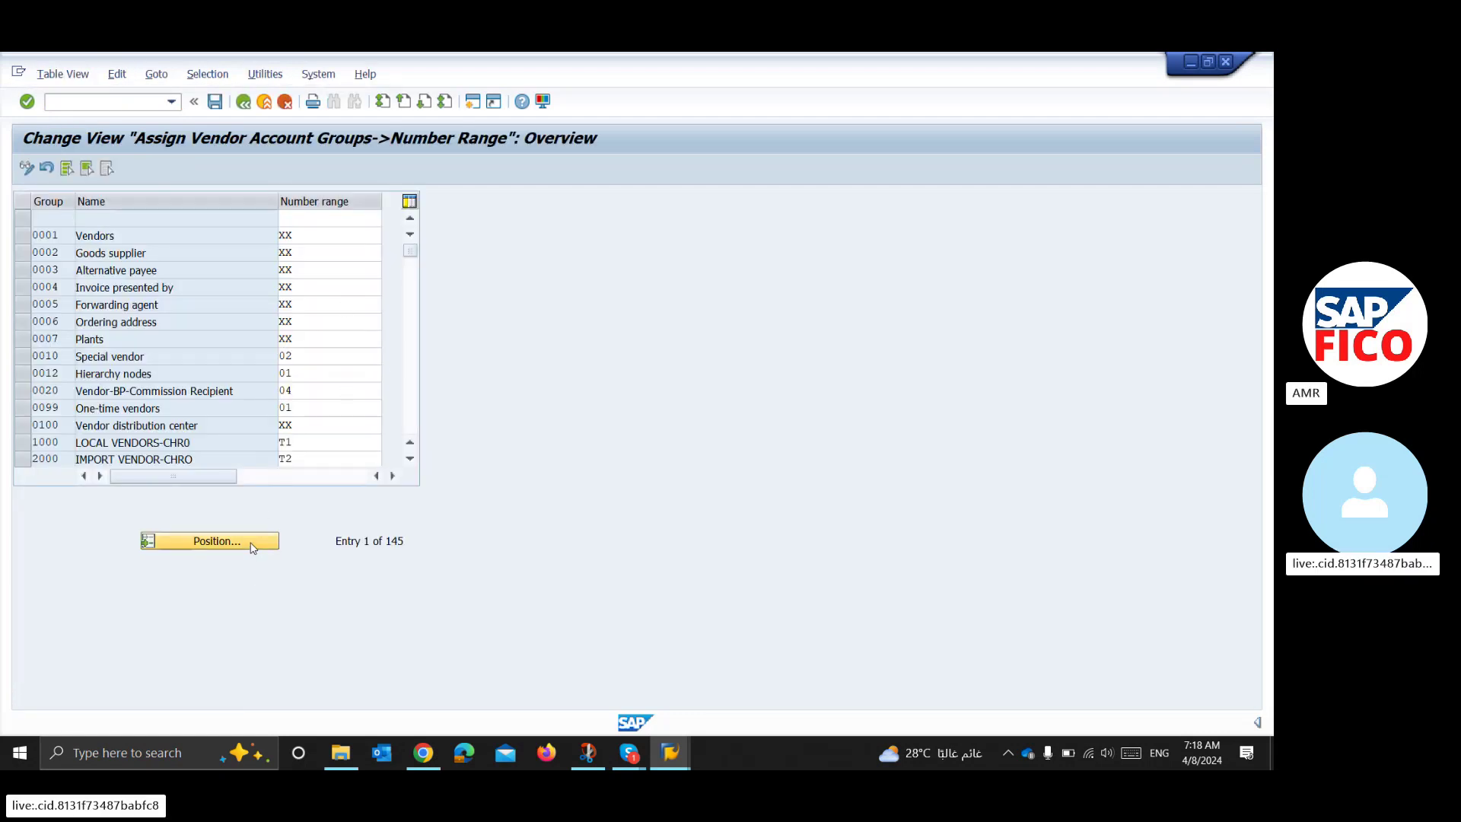
{"action": "type", "text": "SA"}
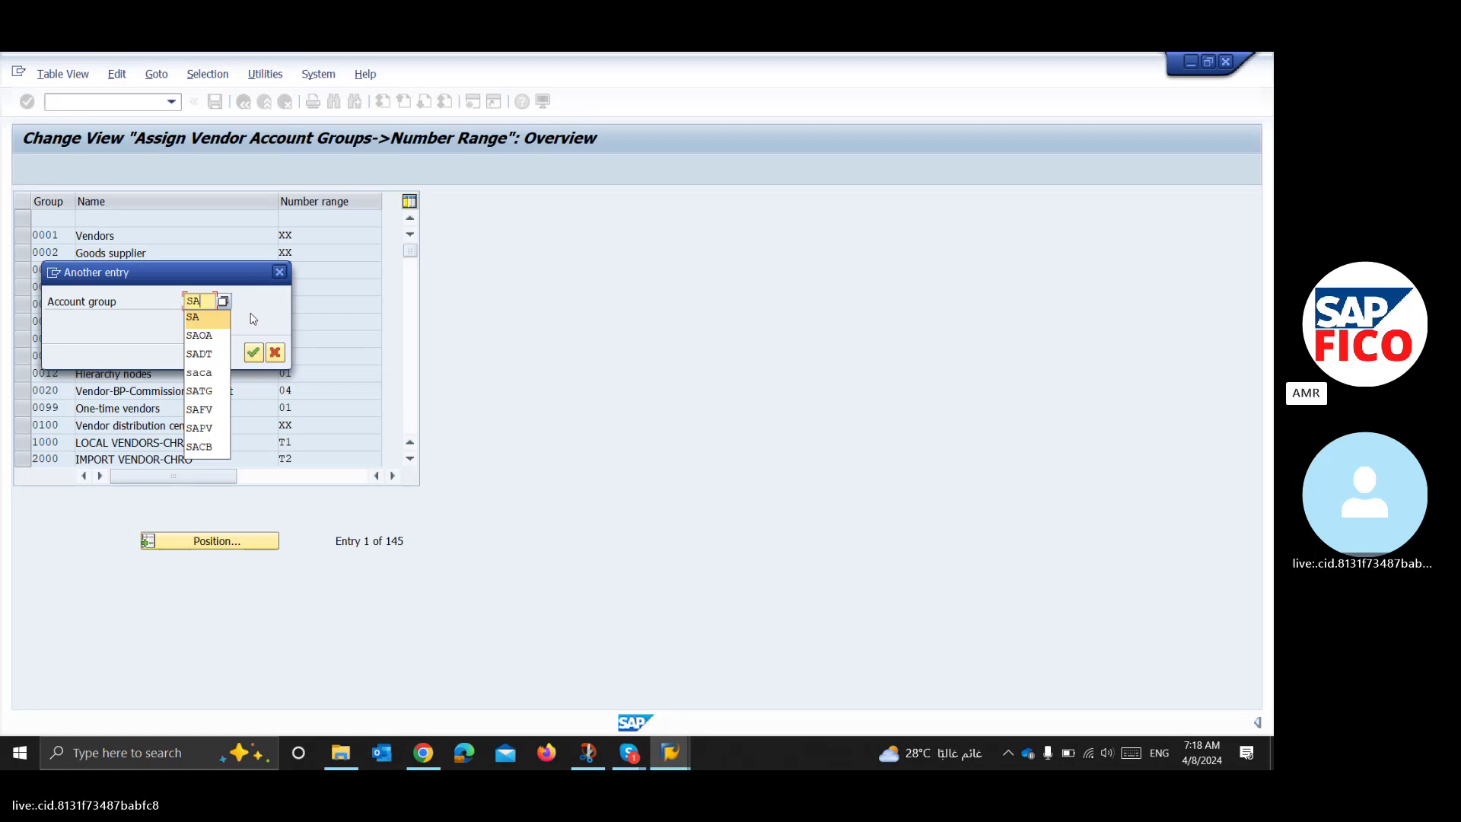
{"action": "type", "text": "VC"}
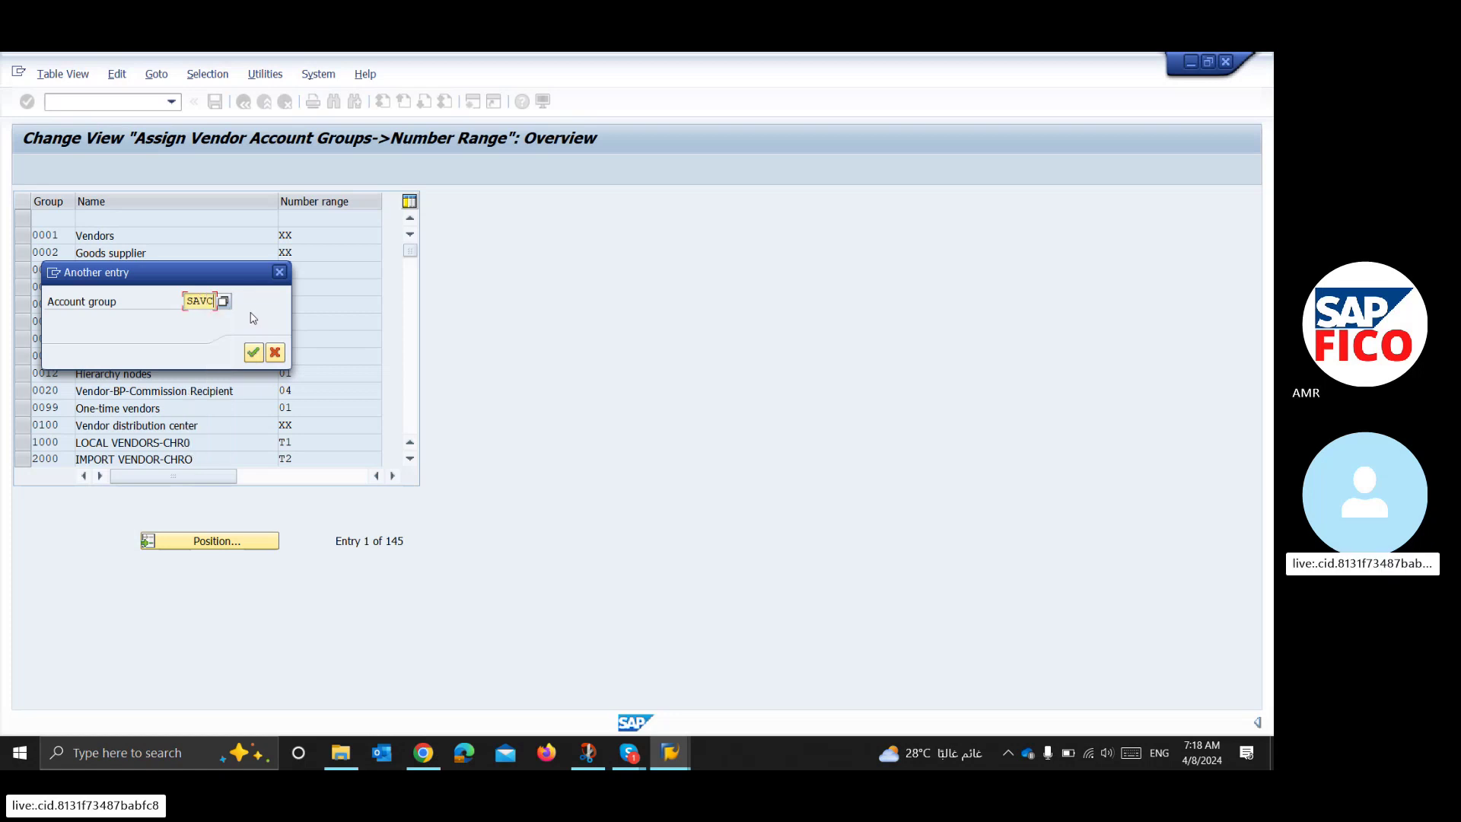
{"action": "left_click", "coordinate": [253, 351]}
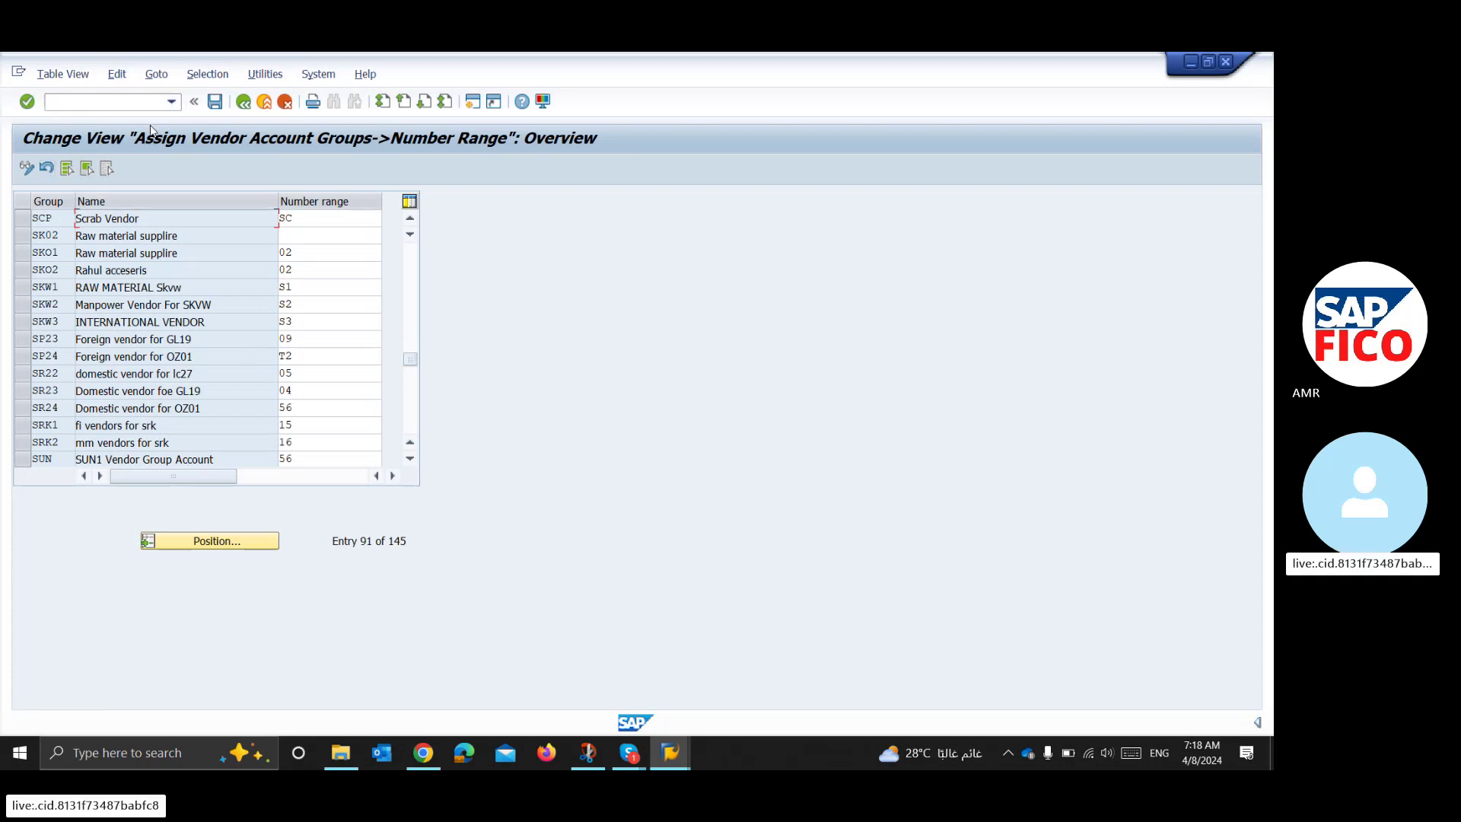
{"action": "left_click", "coordinate": [243, 102]}
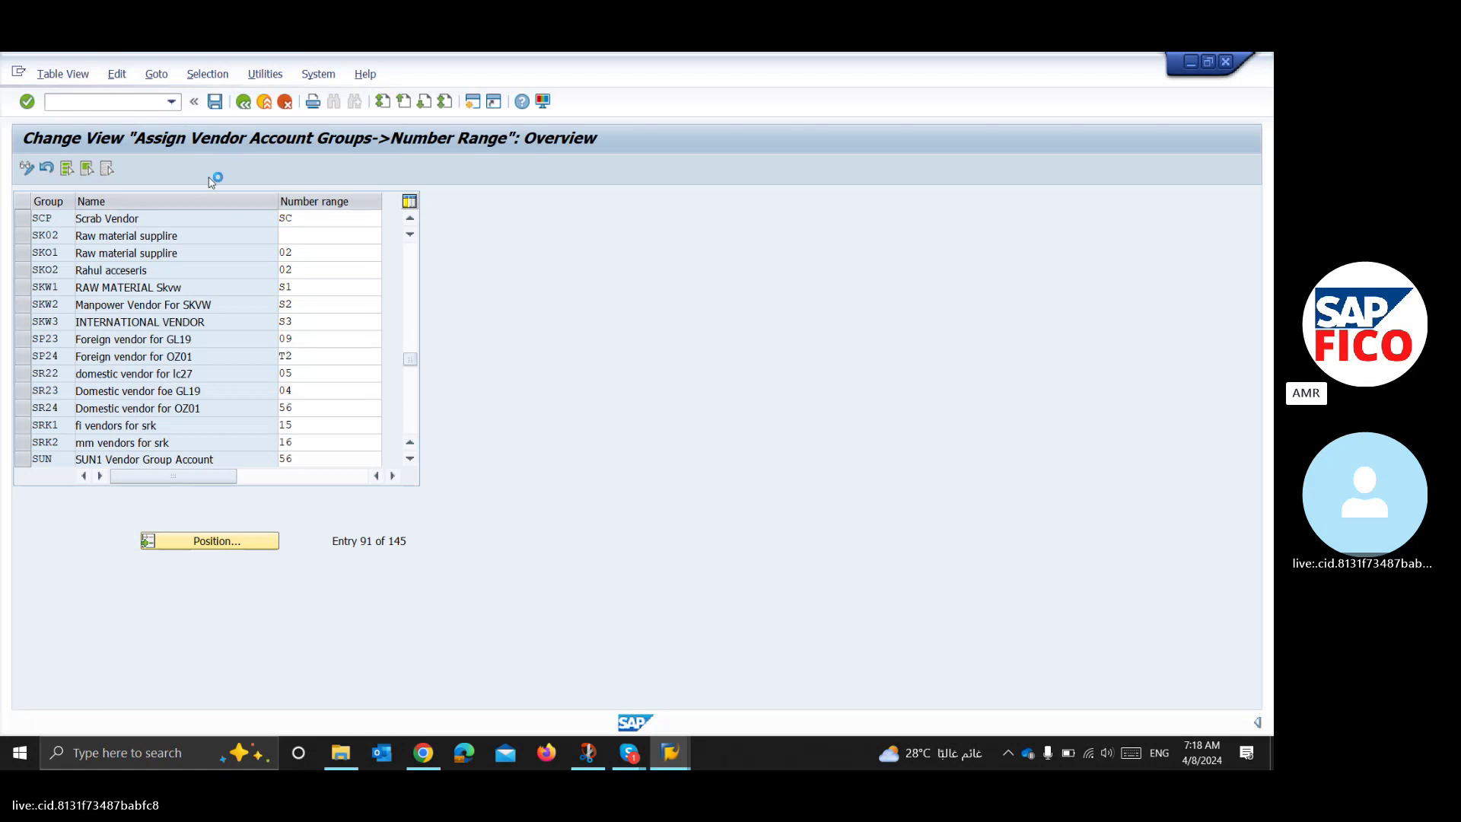
- Rerun OBAS from history and position the list on groups starting with SA (SADV, SAIV, SAOV)
{"action": "left_click", "coordinate": [172, 101]}
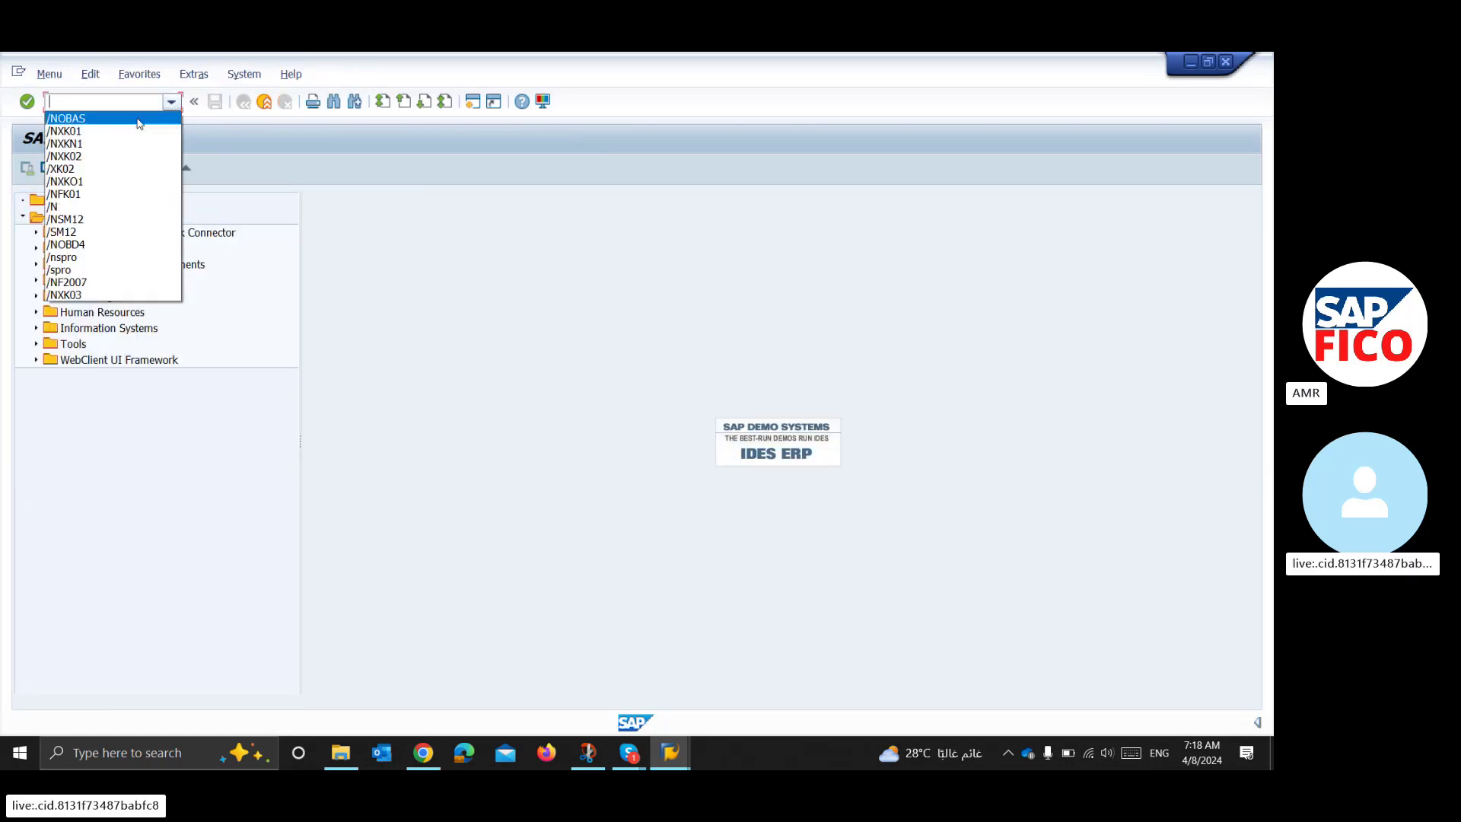
{"action": "left_click", "coordinate": [145, 118]}
{"action": "key", "text": "Return"}
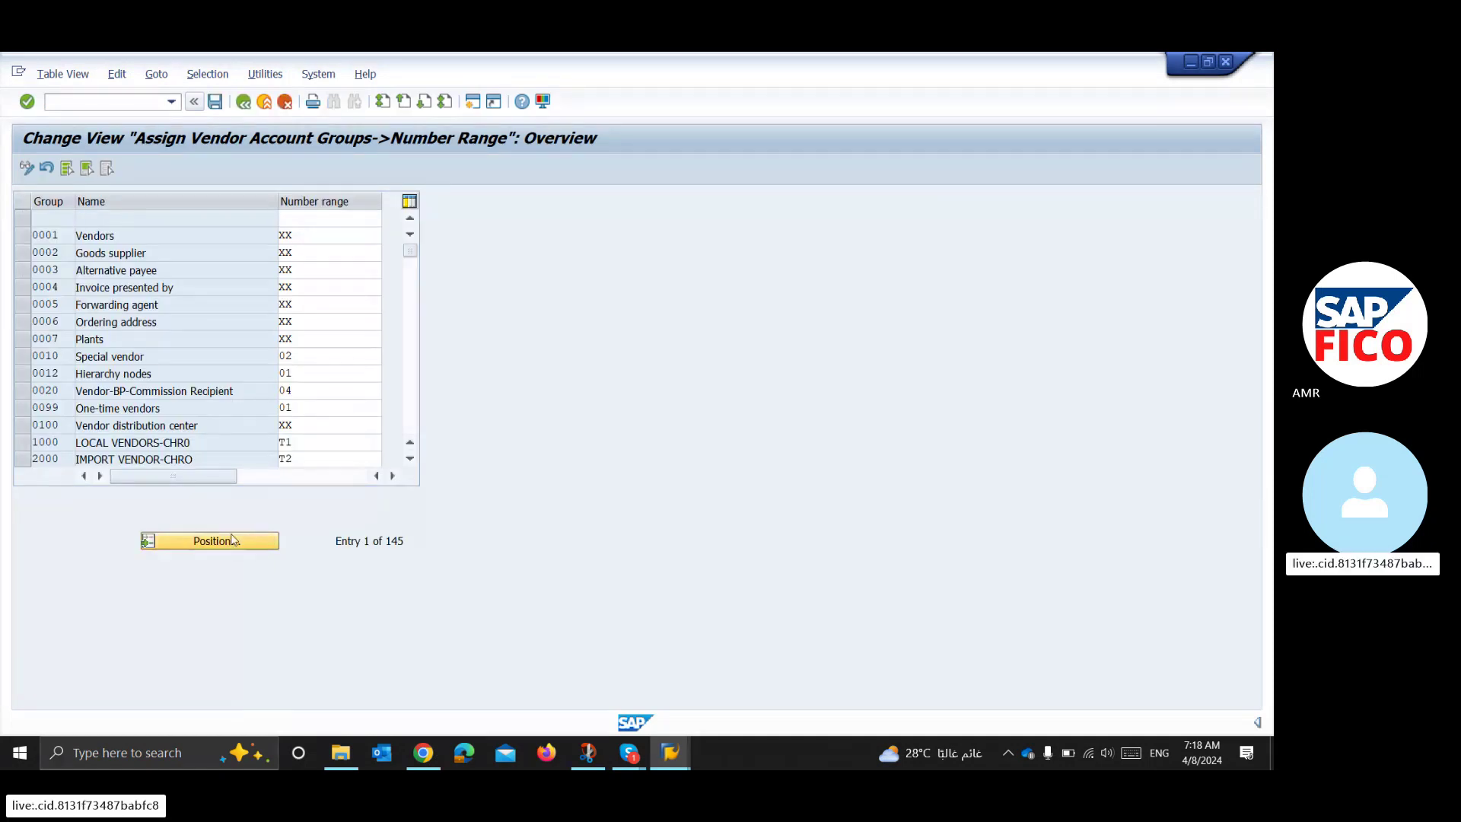
{"action": "type", "text": "SA"}
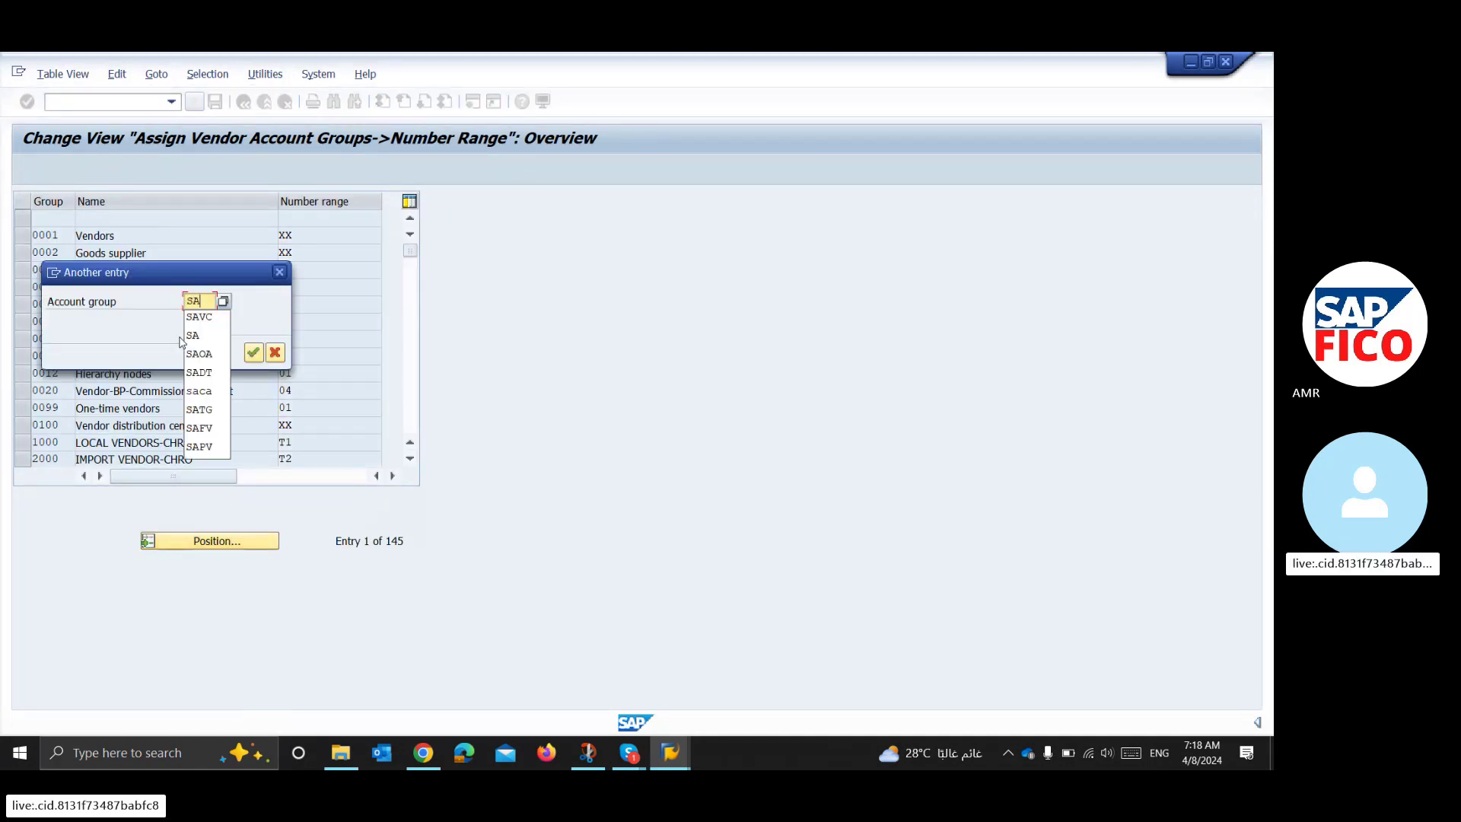
{"action": "left_click", "coordinate": [197, 336]}
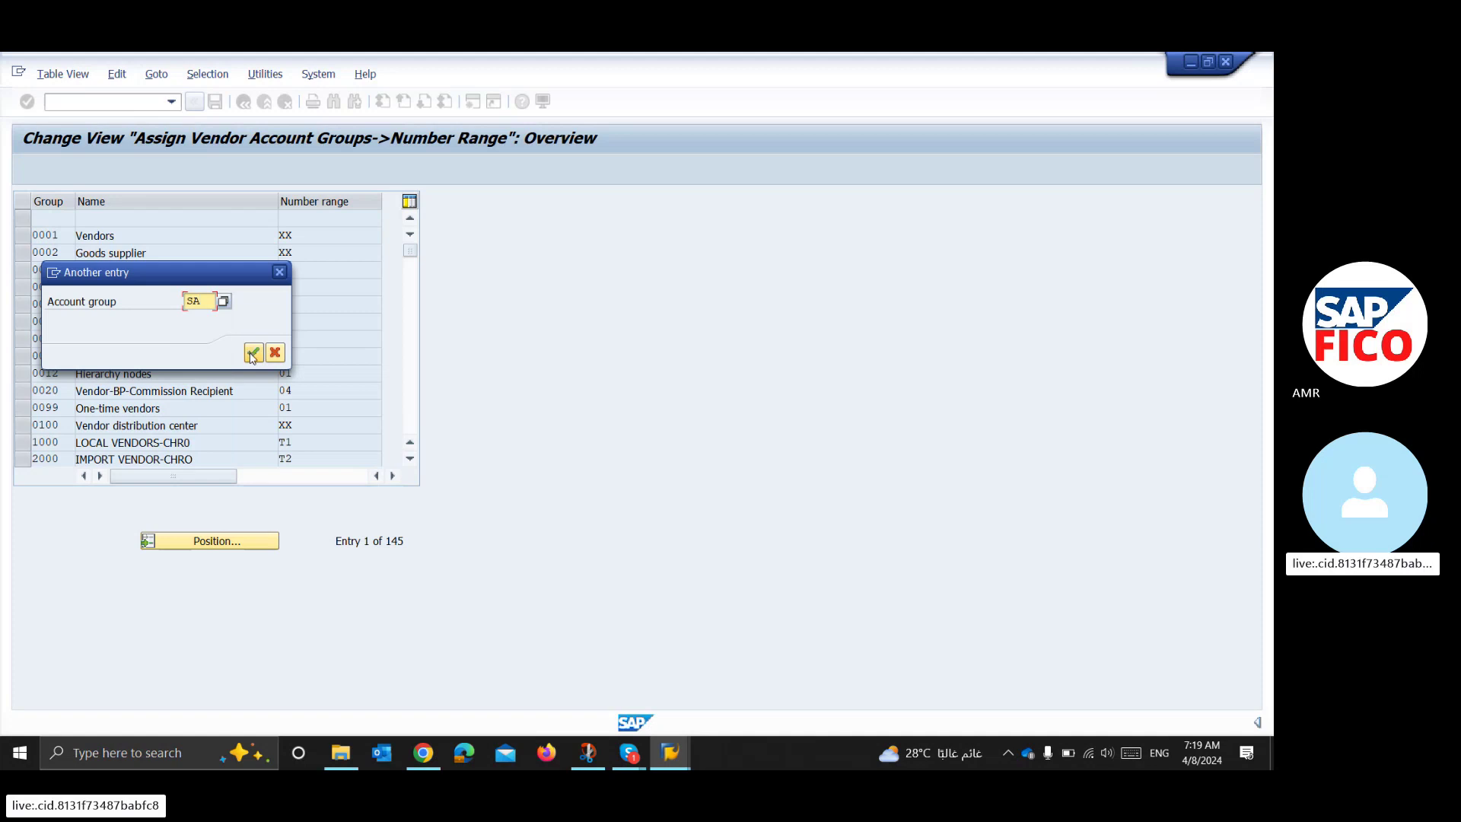
{"action": "left_click", "coordinate": [253, 352]}
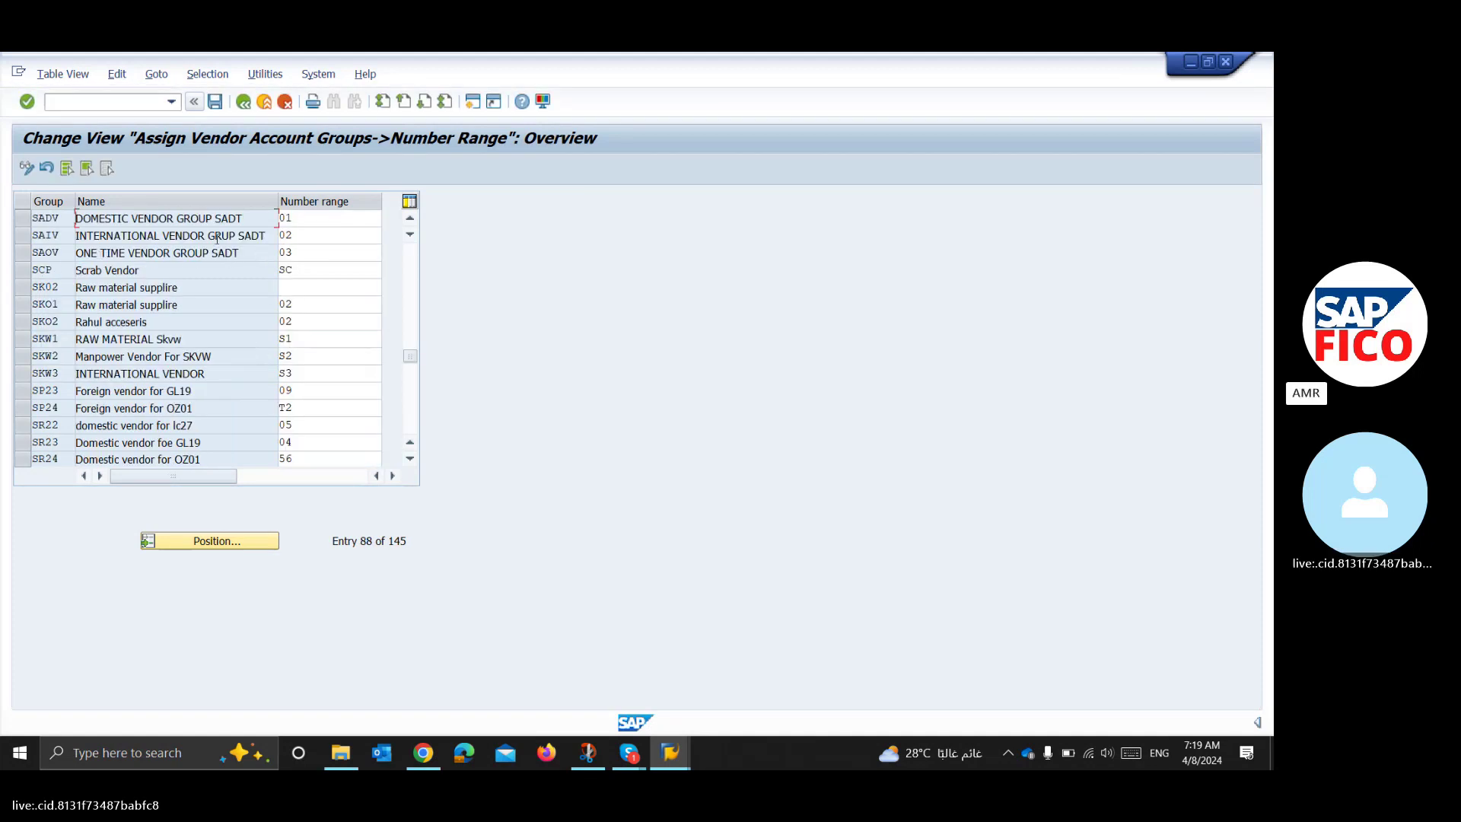
- Change SADV's number range from 01 to 02 and save it under the Customizing request
{"action": "left_click", "coordinate": [301, 219]}
{"action": "key", "text": "Delete"}
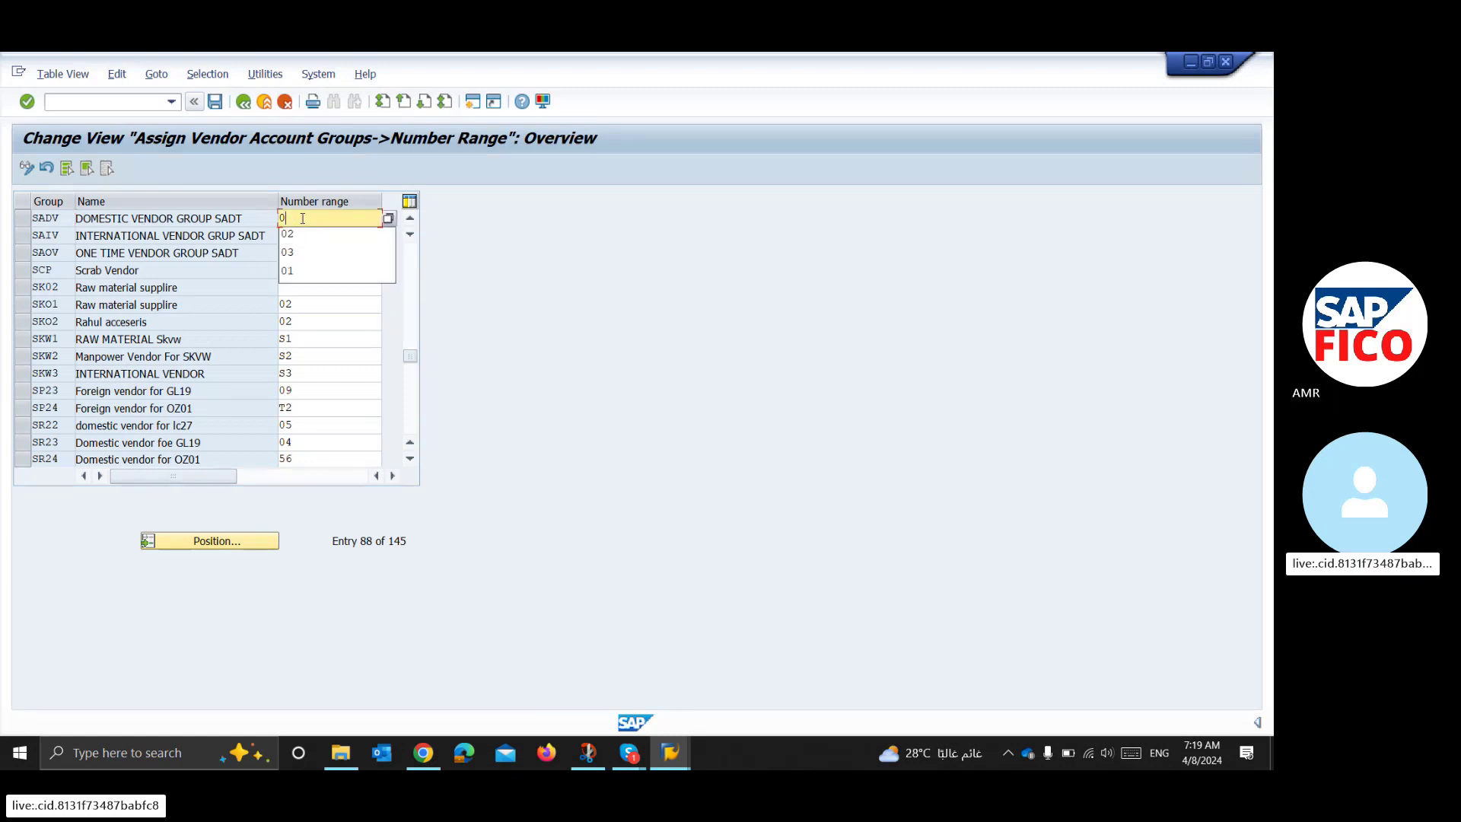
{"action": "type", "text": "2"}
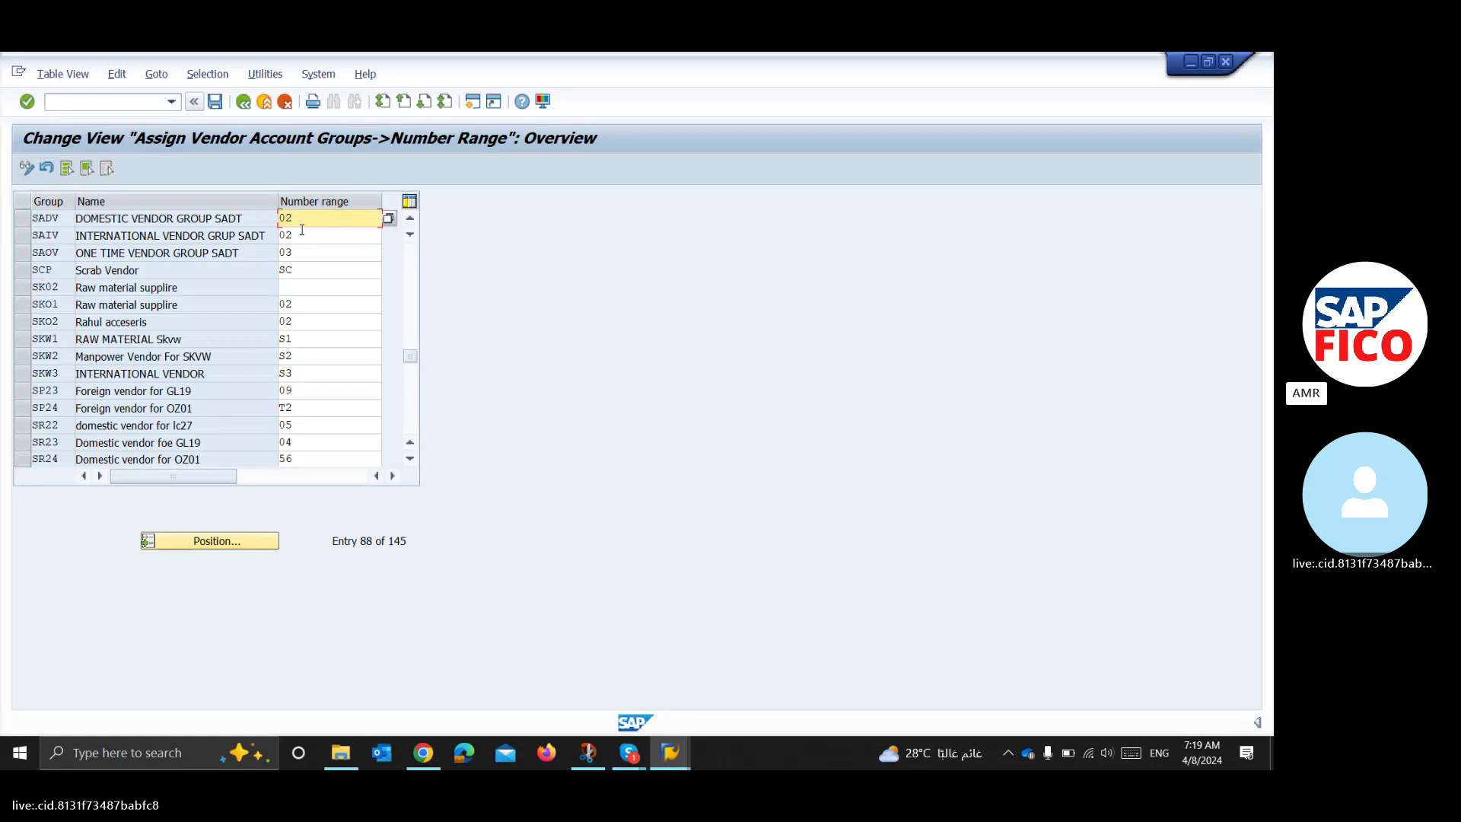
{"action": "left_click", "coordinate": [215, 102]}
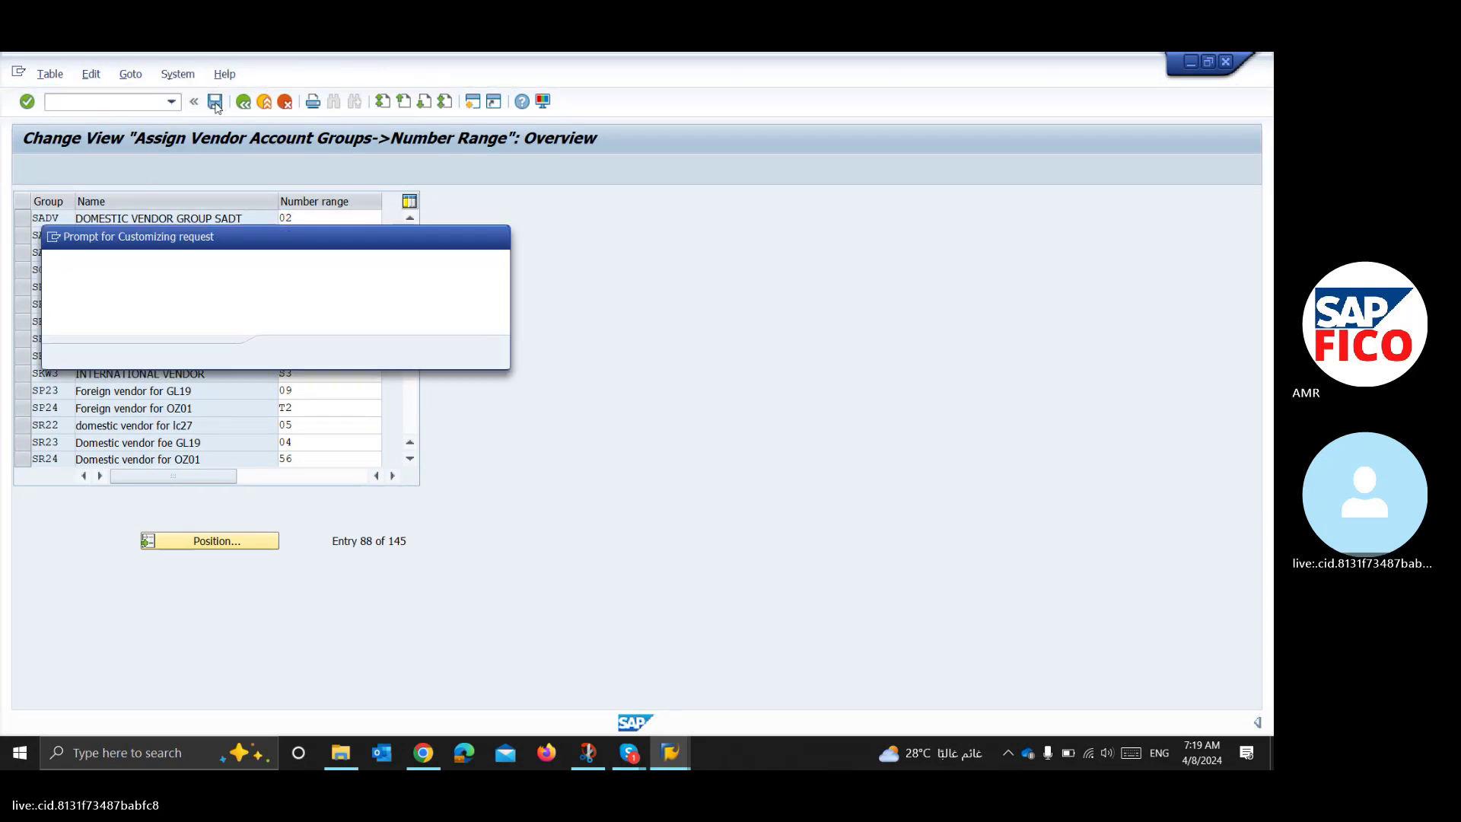
{"action": "left_click", "coordinate": [285, 352]}
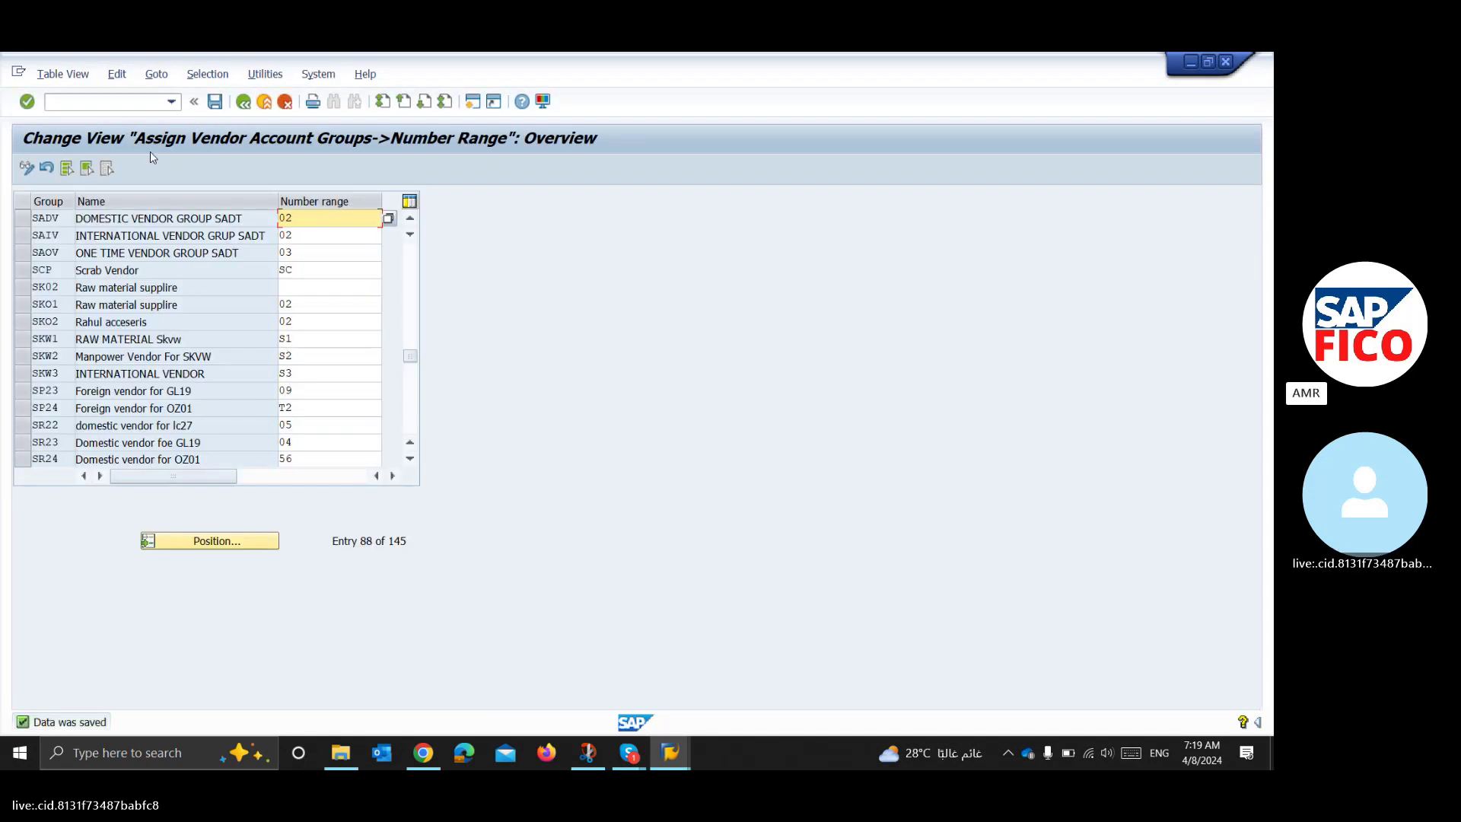
{"action": "left_click", "coordinate": [171, 101]}
- Run XK01 and pass the initial screen with company code SADT and account group SADV
{"action": "left_click", "coordinate": [132, 130]}
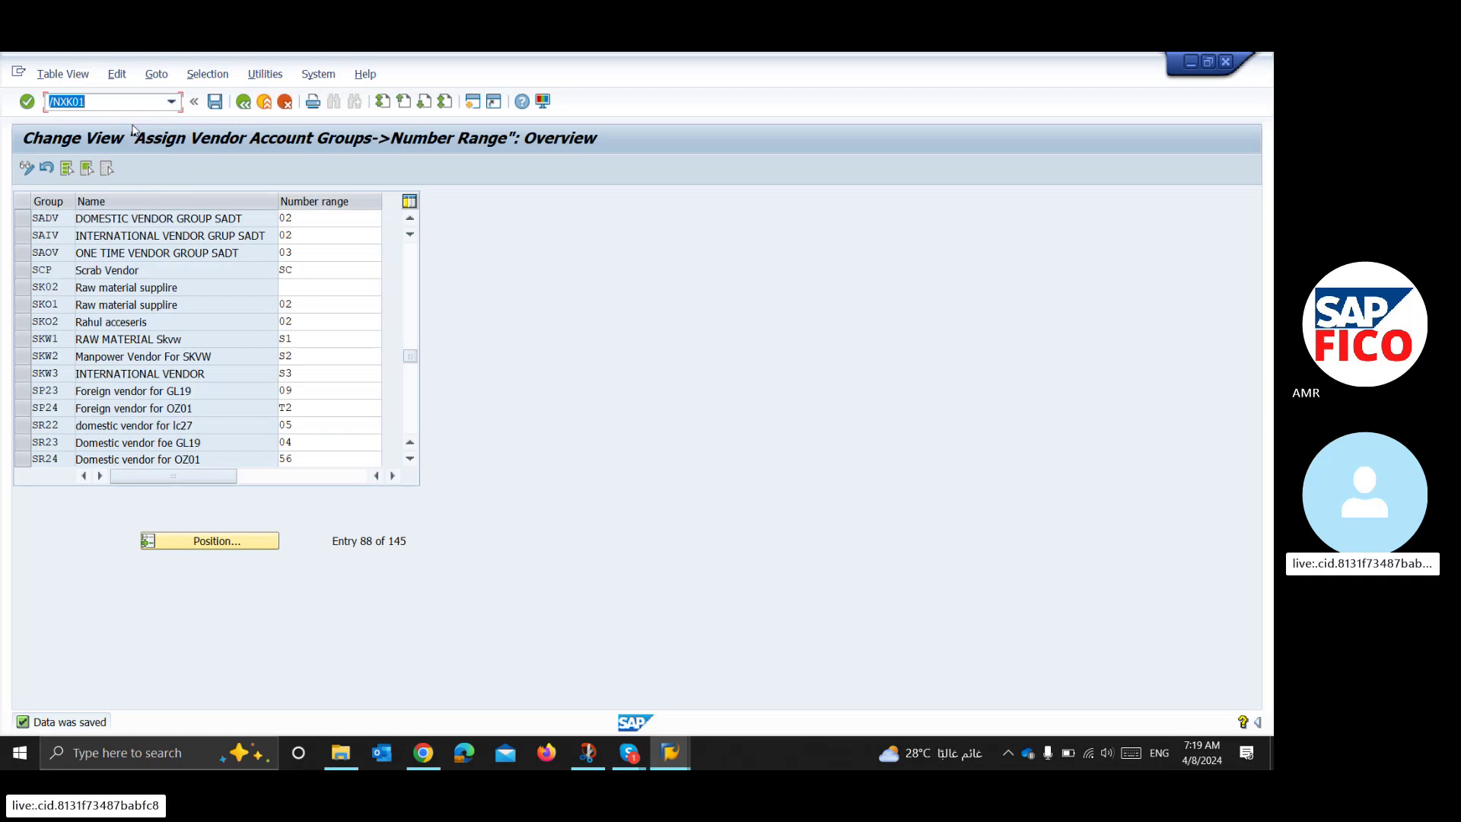
{"action": "key", "text": "Return"}
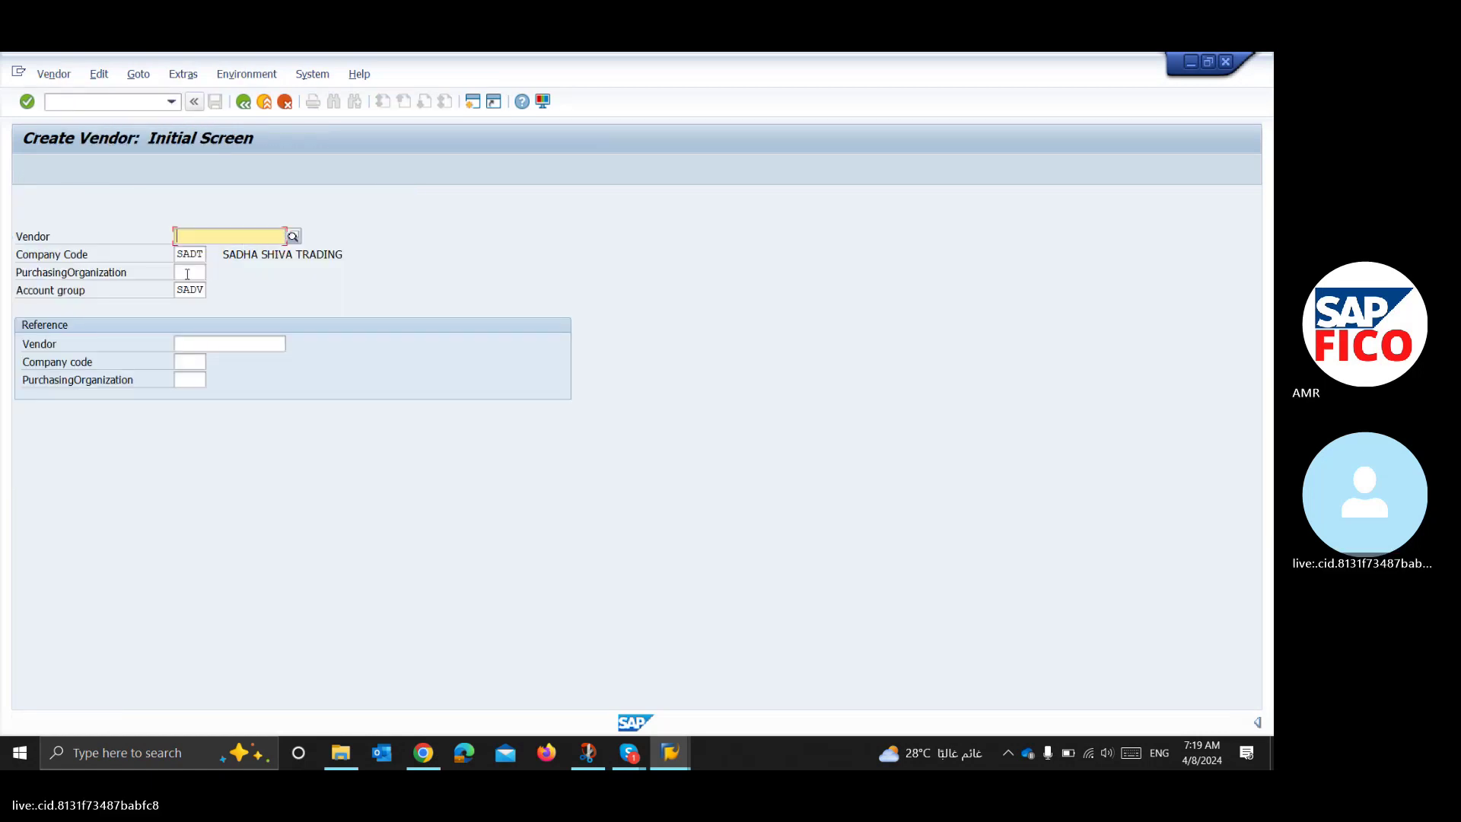
{"action": "key", "text": "Return"}
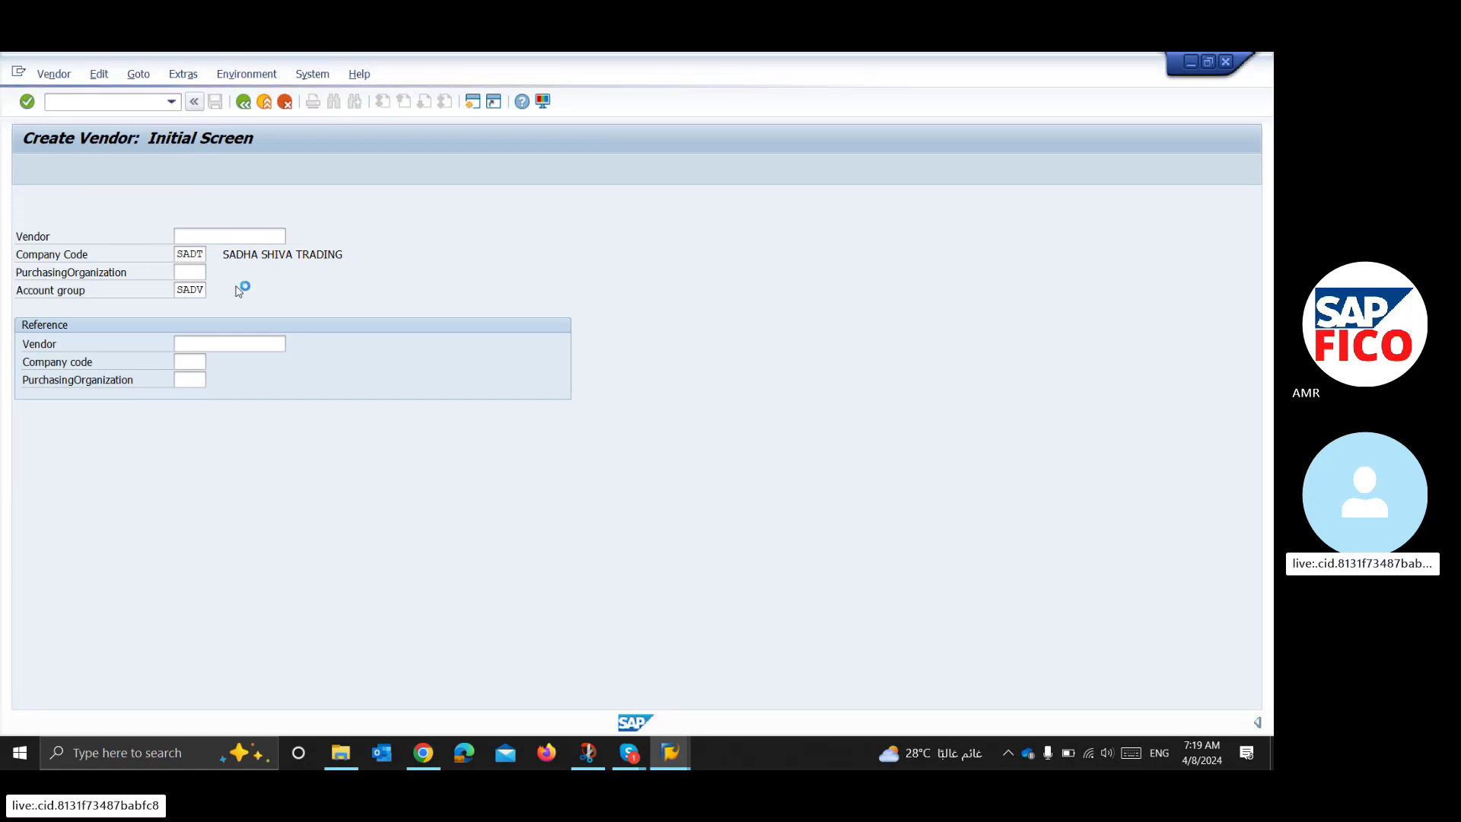
- Enter title Company, name MARUTHI ENTERPRISES, the OLD NH5 ROAD street and house number 5-22
{"action": "left_click", "coordinate": [242, 279]}
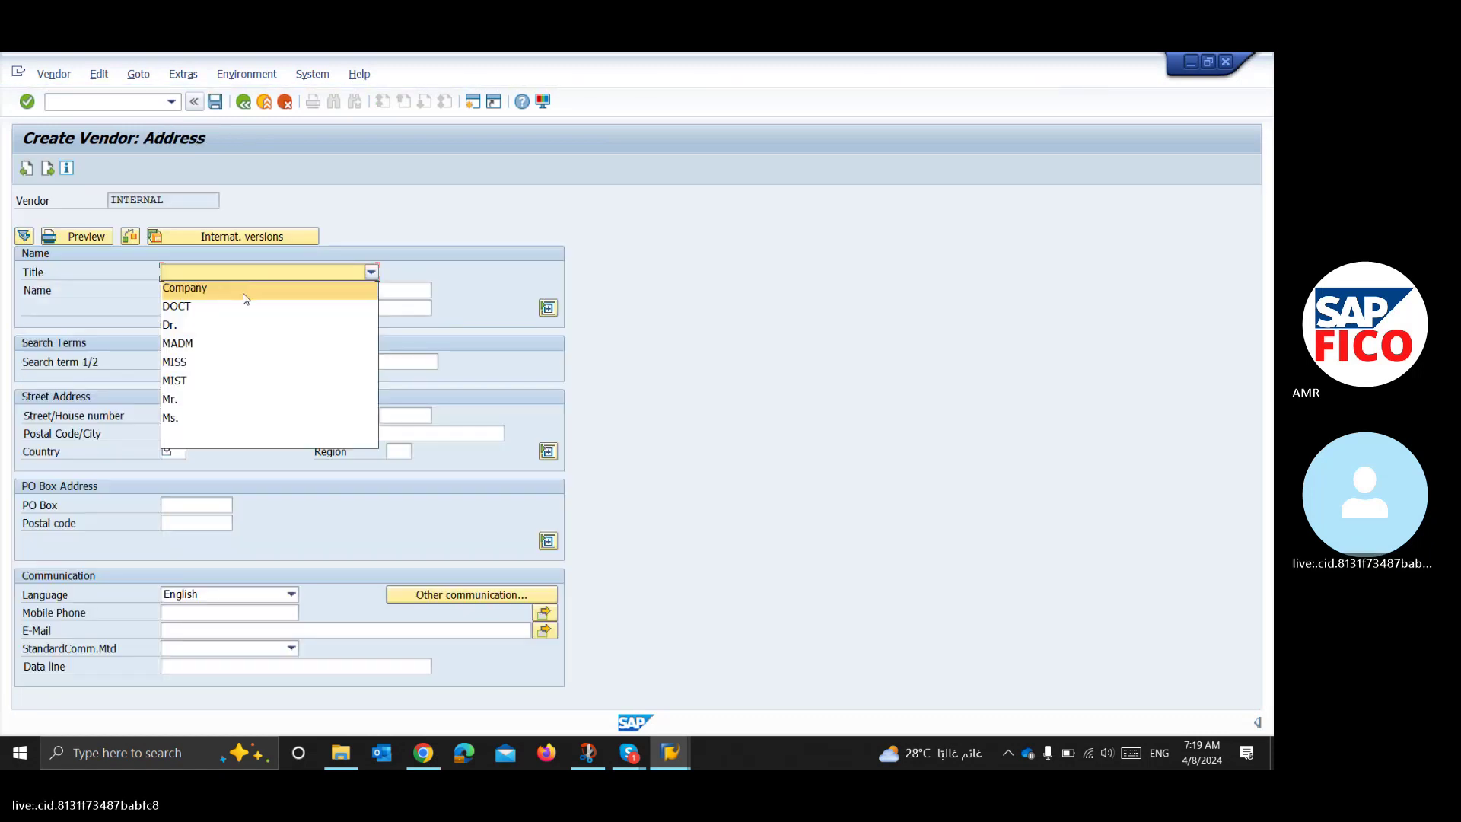
{"action": "left_click", "coordinate": [244, 285]}
{"action": "left_click", "coordinate": [244, 294]}
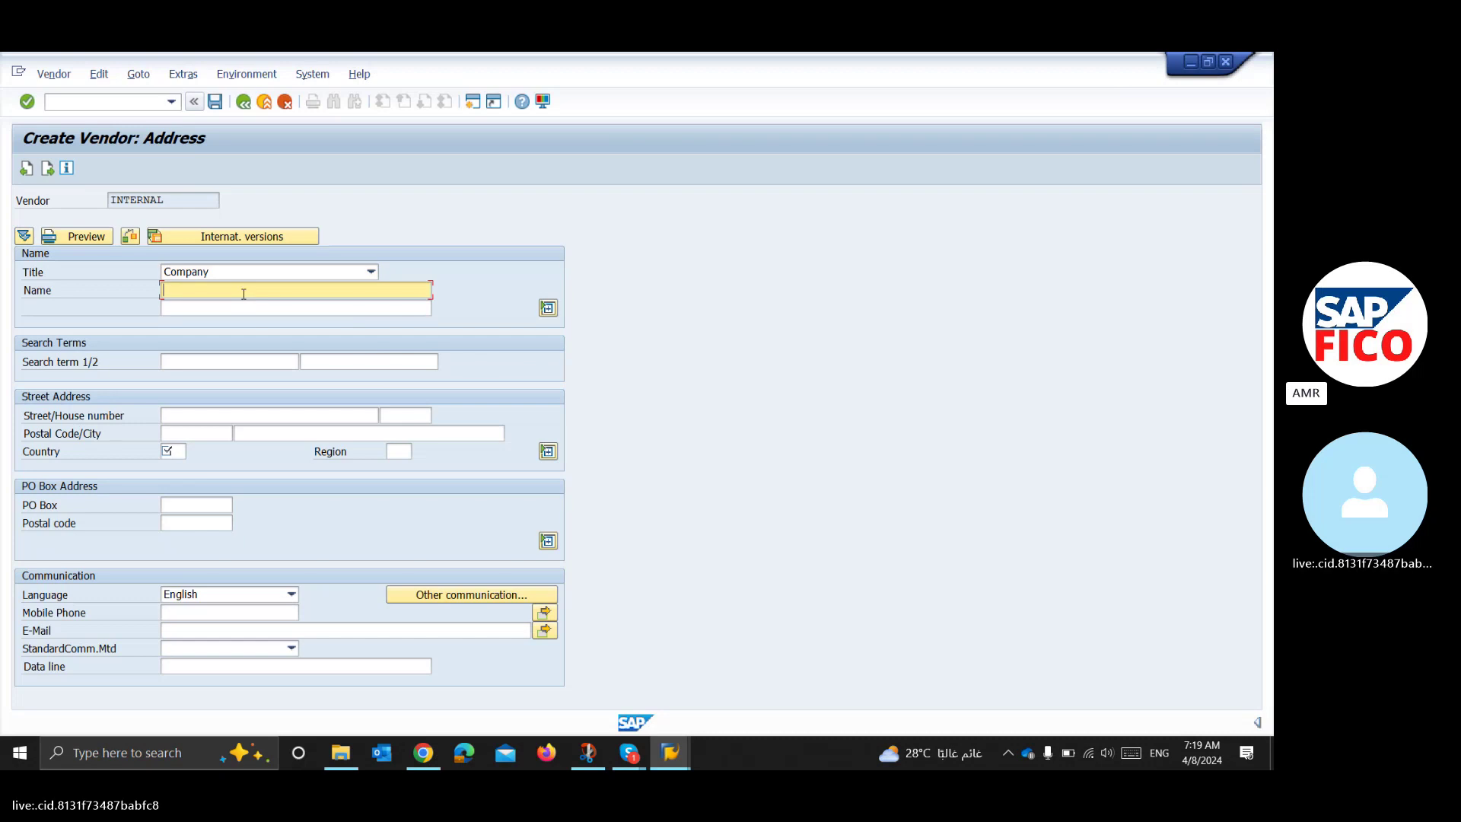
{"action": "type", "text": "MA"}
{"action": "left_click", "coordinate": [244, 305]}
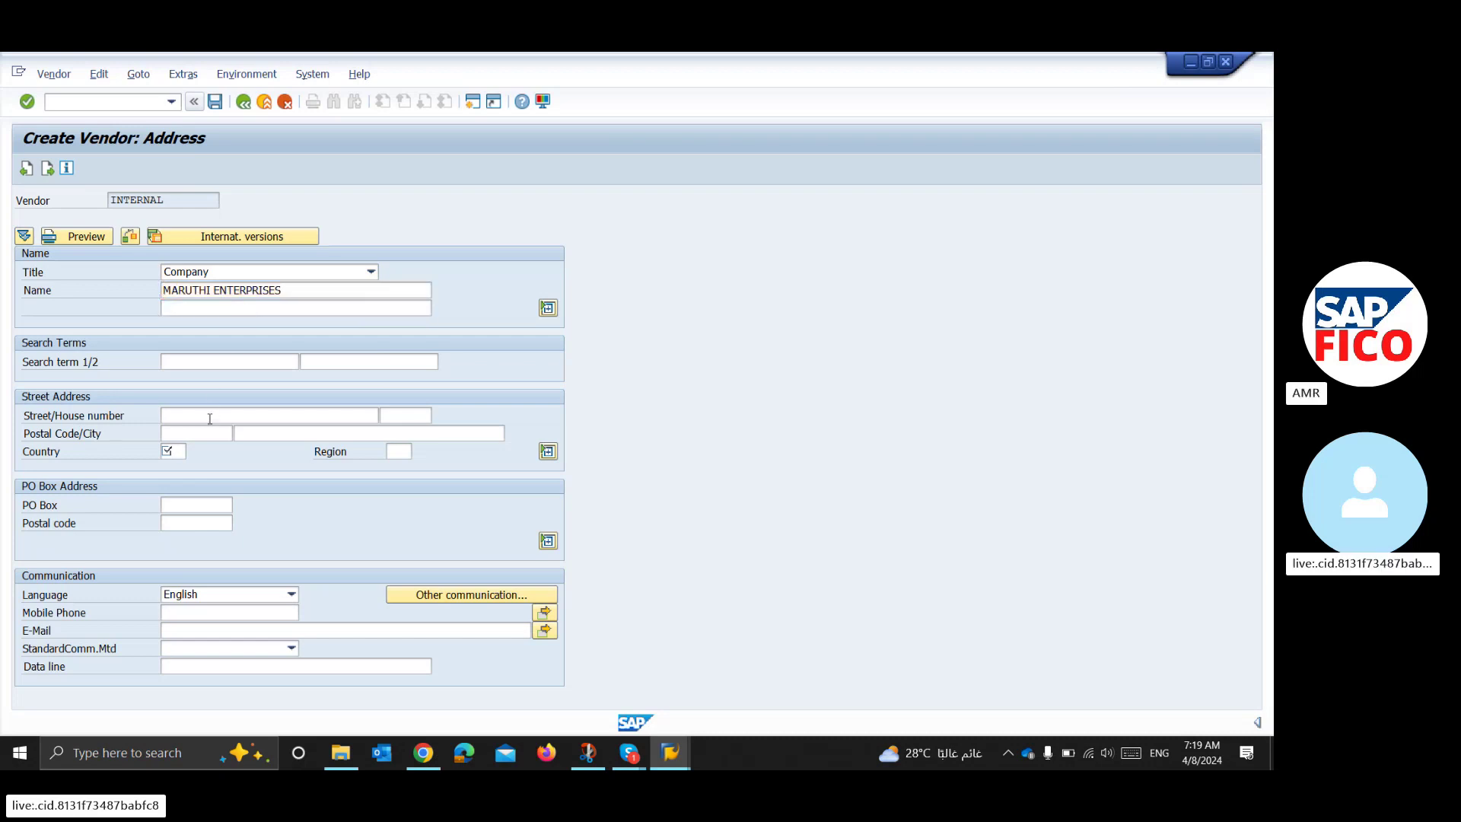
{"action": "left_click", "coordinate": [210, 418]}
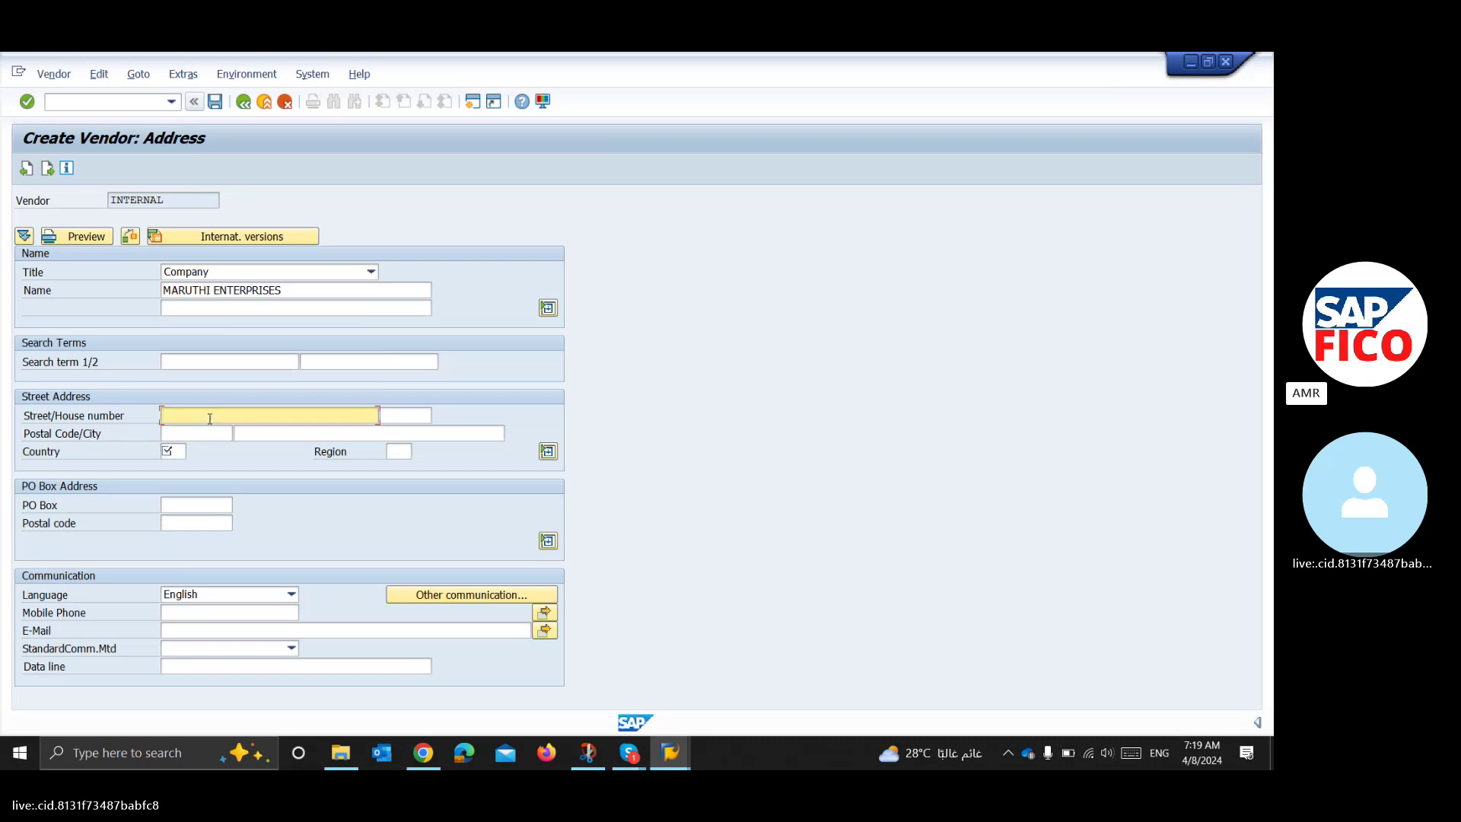
{"action": "type", "text": "OLD "}
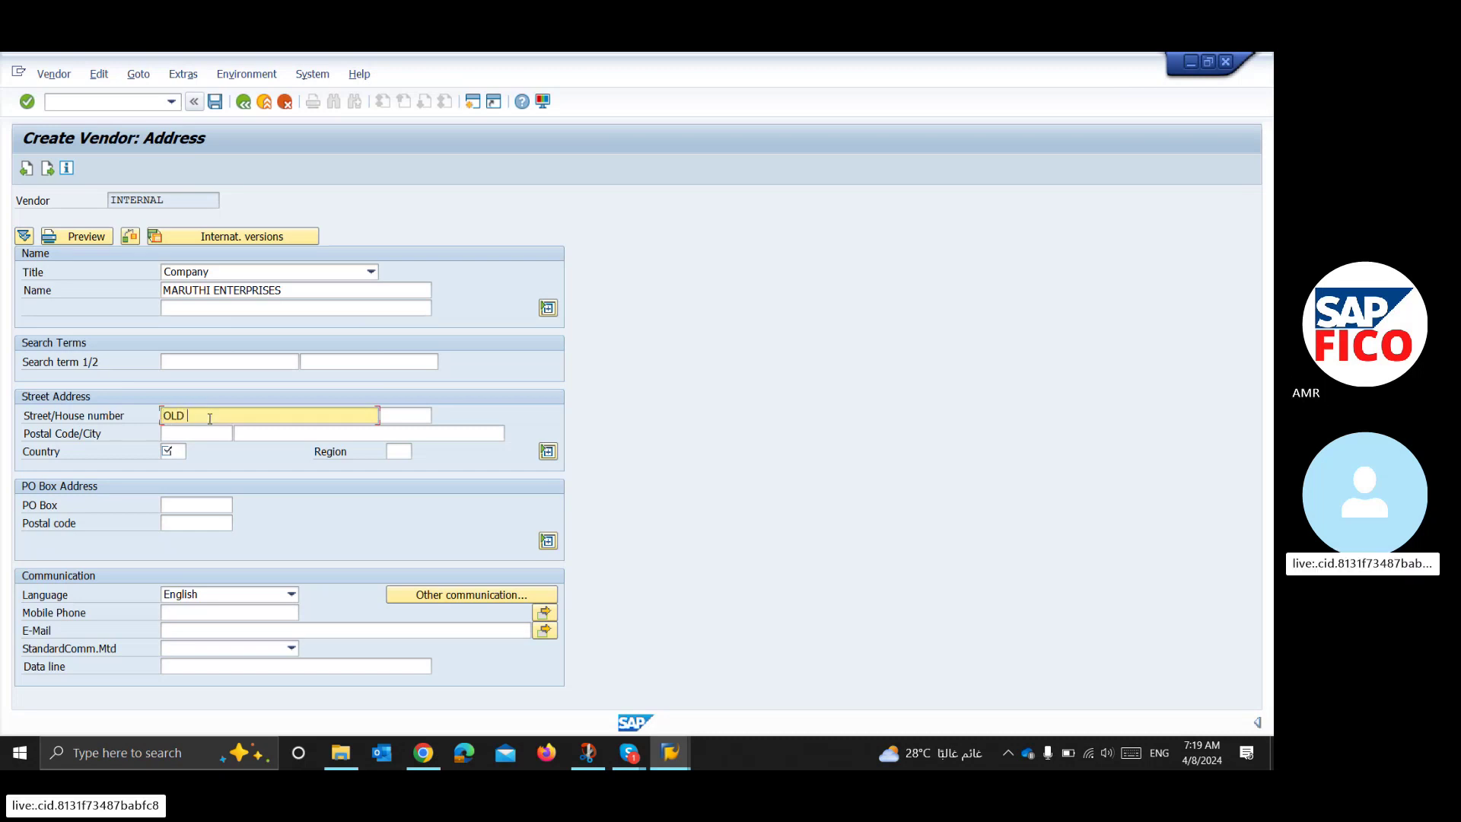
{"action": "type", "text": "NH"}
{"action": "type", "text": "5 R"}
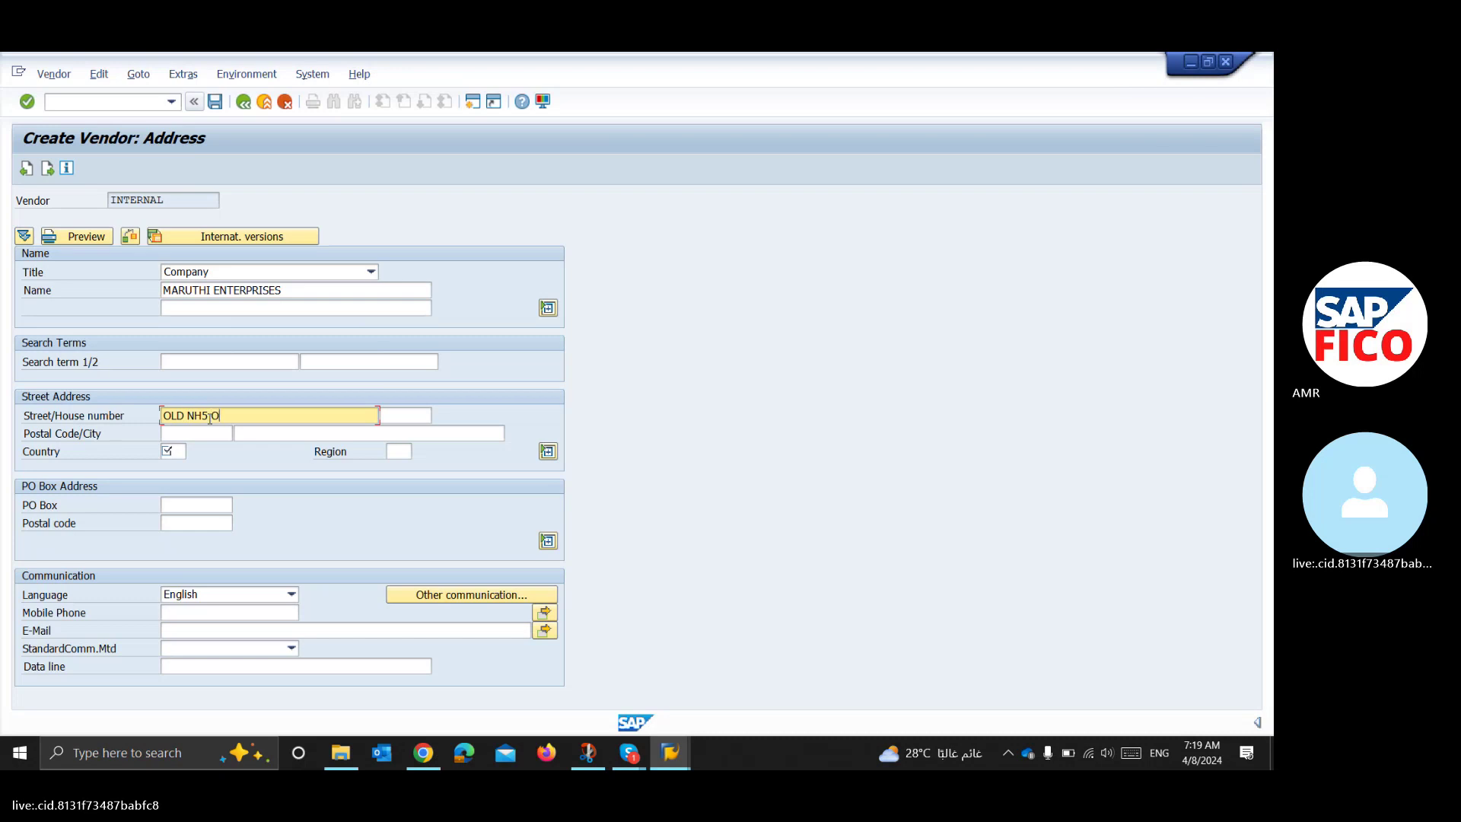
{"action": "type", "text": "OAD TKL"}
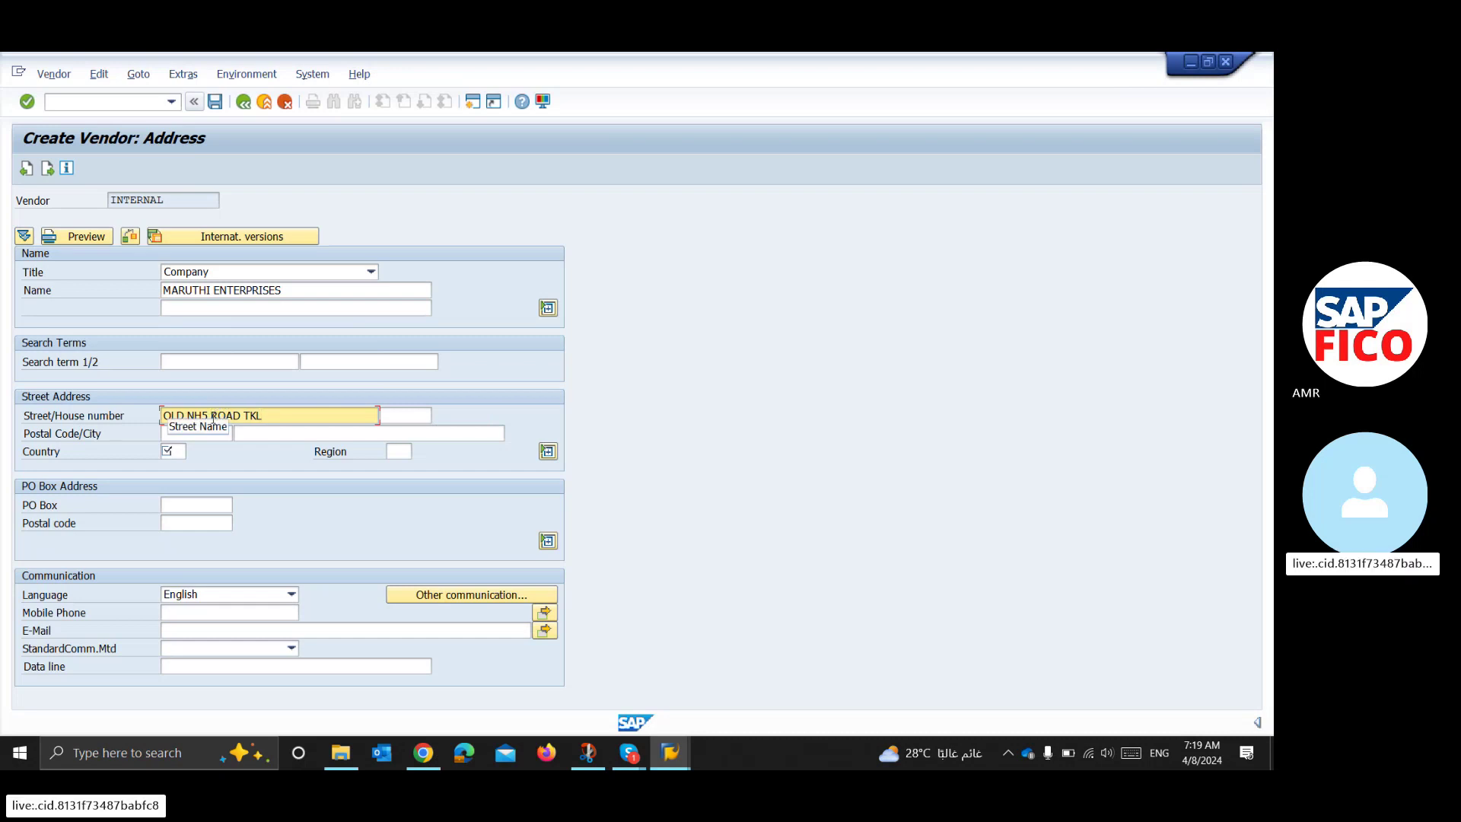
{"action": "key", "text": "Delete"}
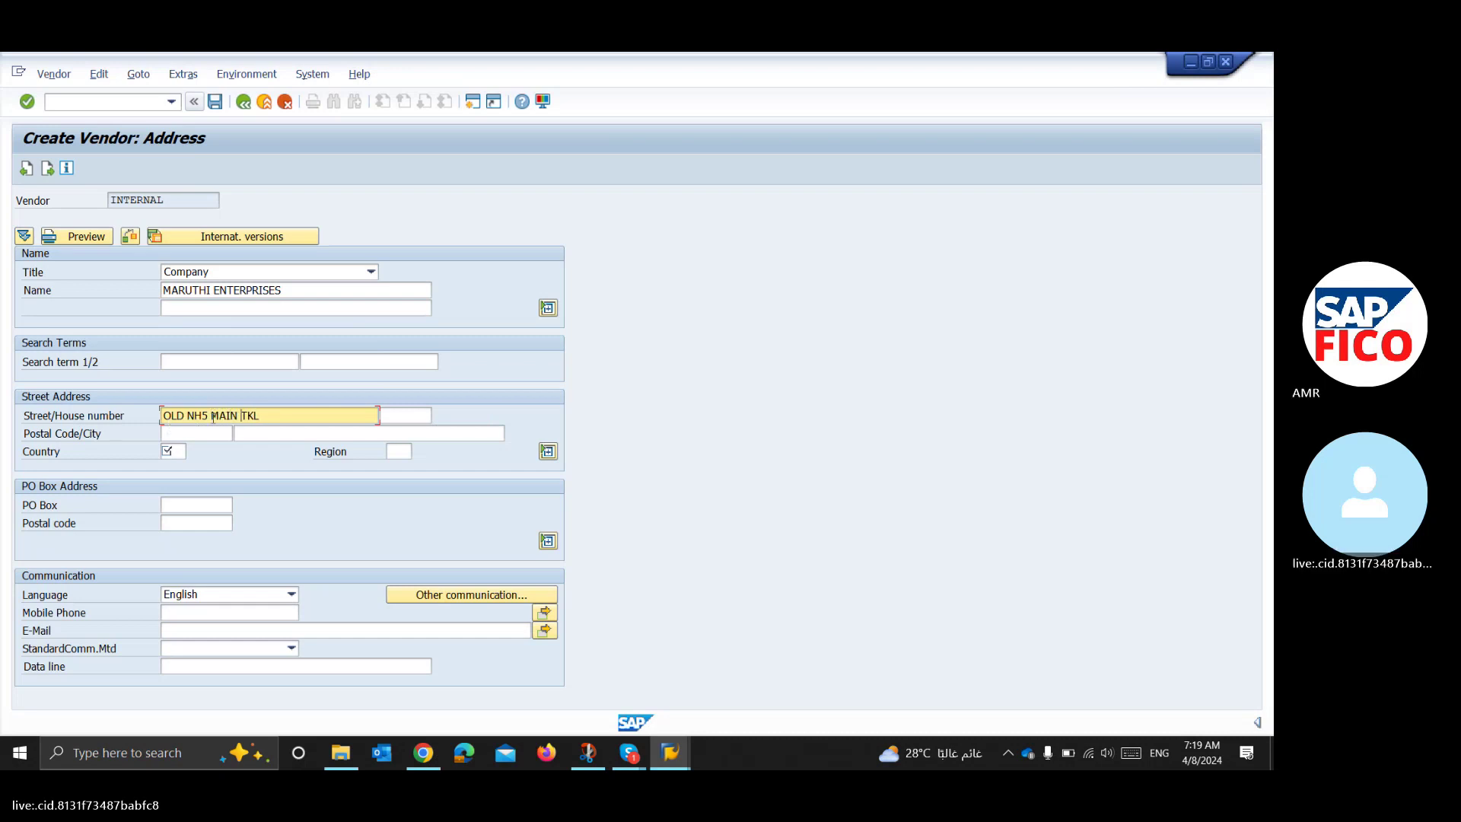
{"action": "type", "text": "ROAD T"}
{"action": "left_click", "coordinate": [403, 415]}
{"action": "type", "text": "5"}
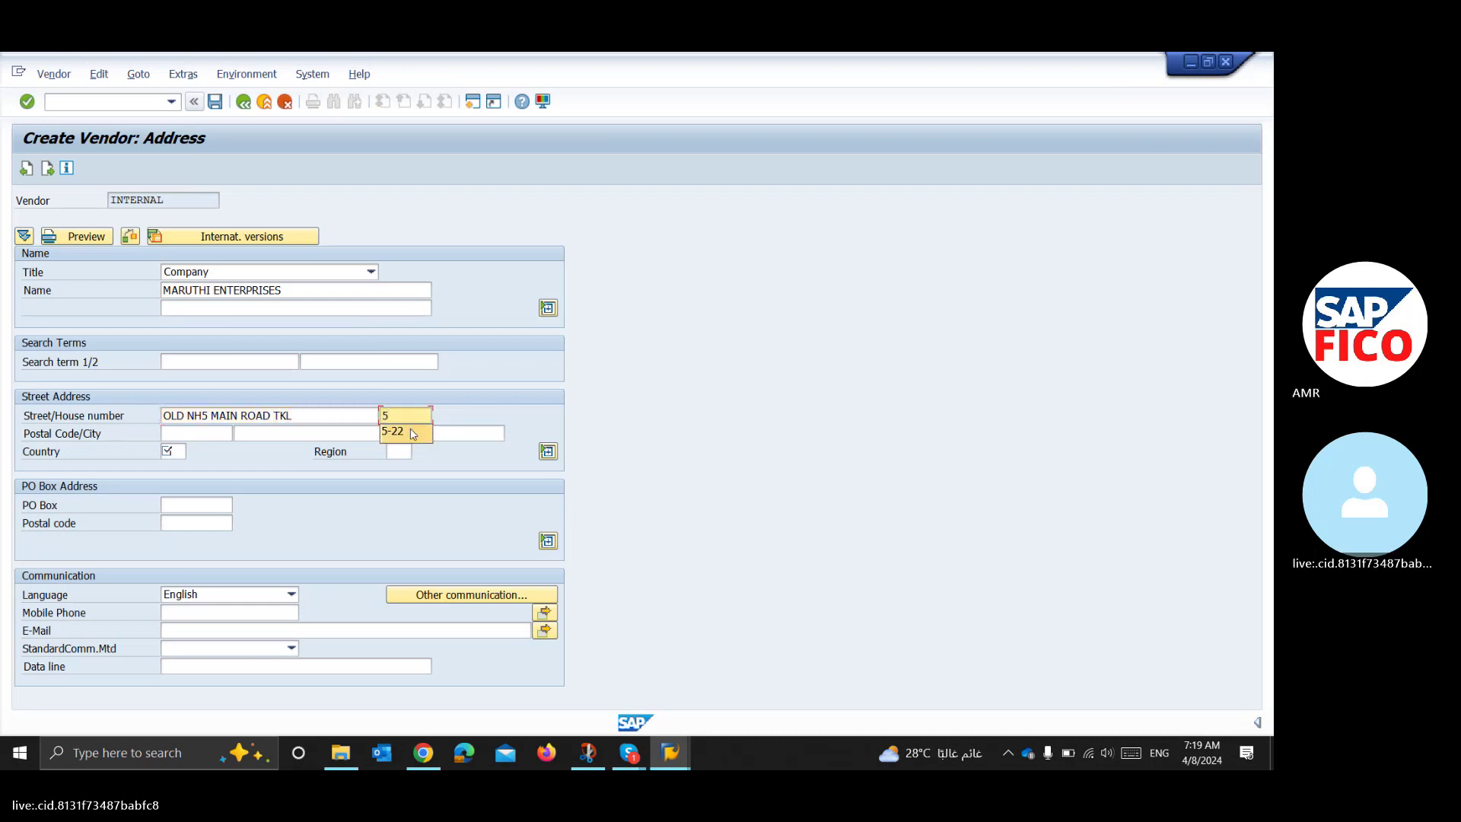
{"action": "left_click", "coordinate": [410, 431]}
{"action": "left_click", "coordinate": [208, 430]}
{"action": "type", "text": "5322"}
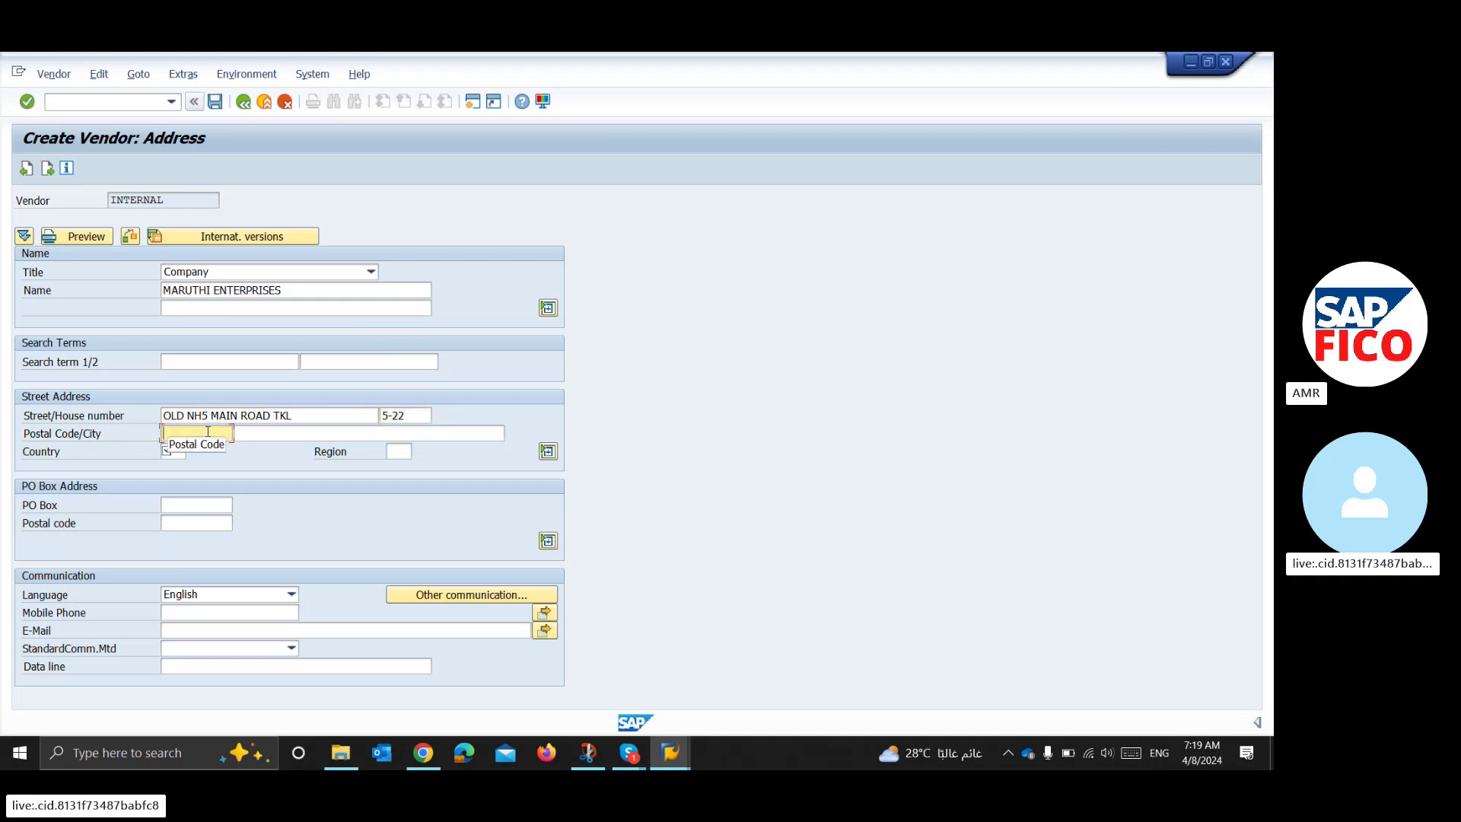
{"action": "type", "text": "01"}
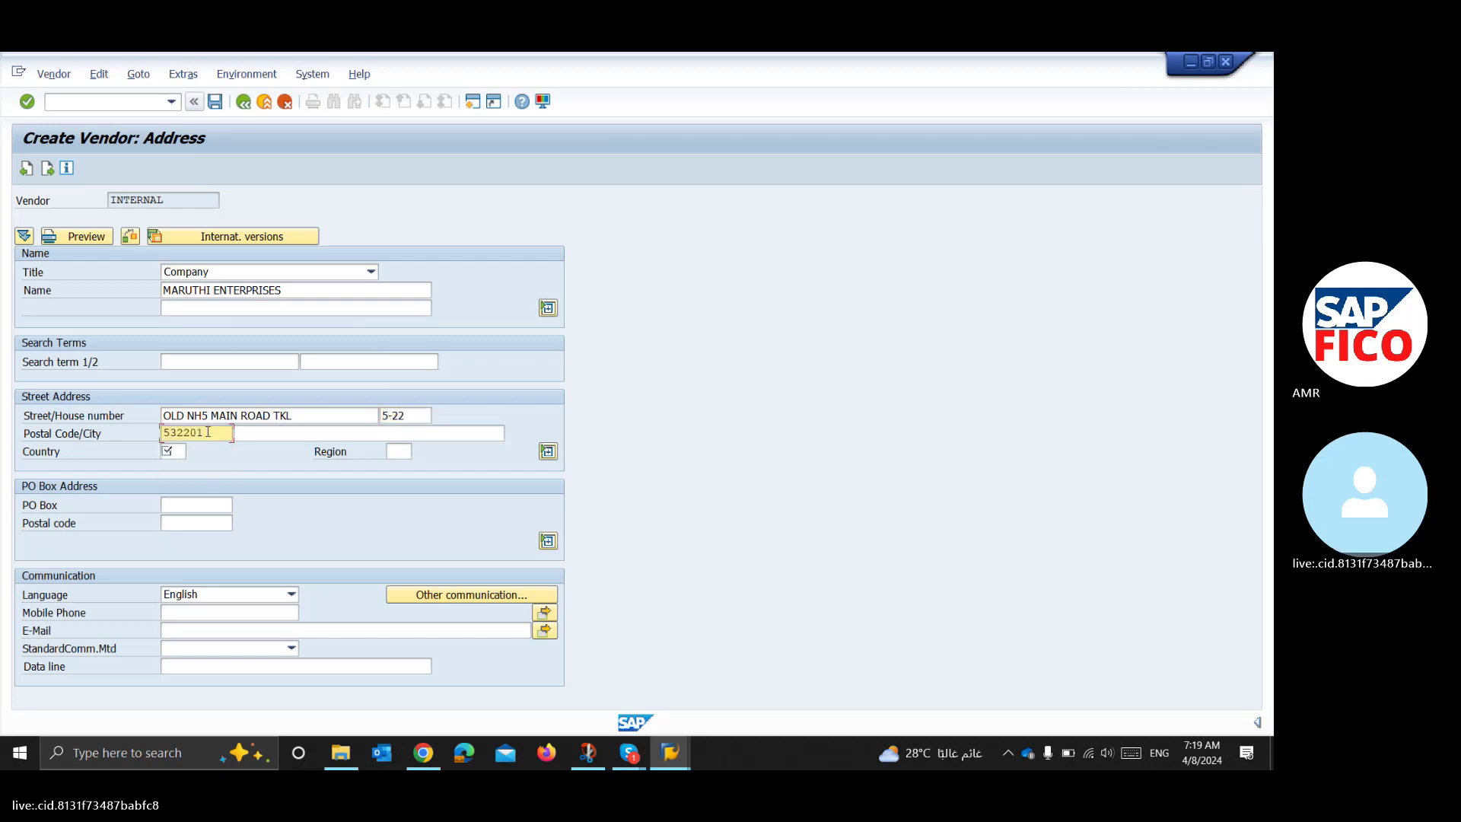
{"action": "key", "text": "Tab"}
{"action": "type", "text": "S"}
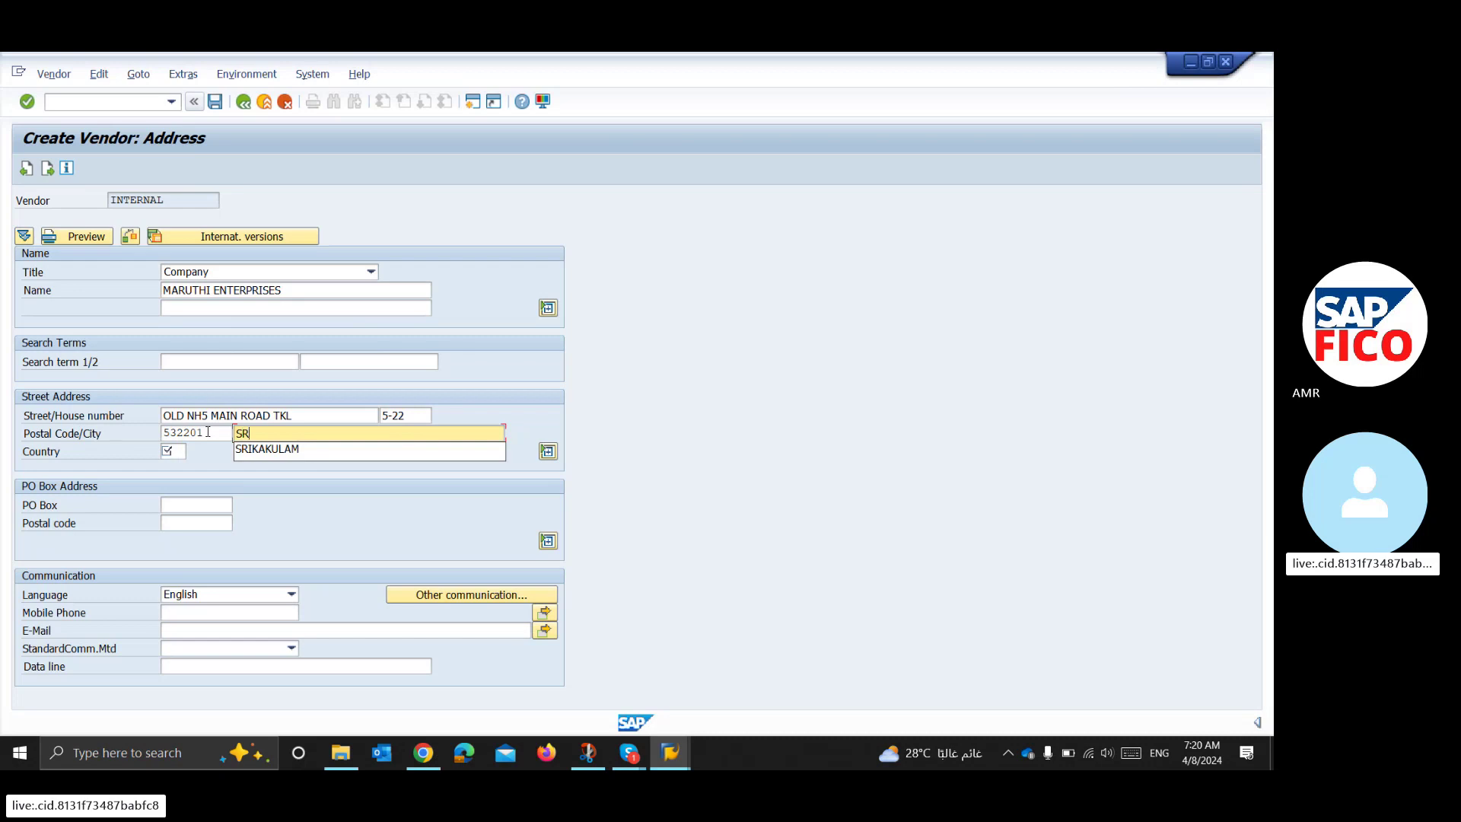
{"action": "left_click", "coordinate": [292, 449]}
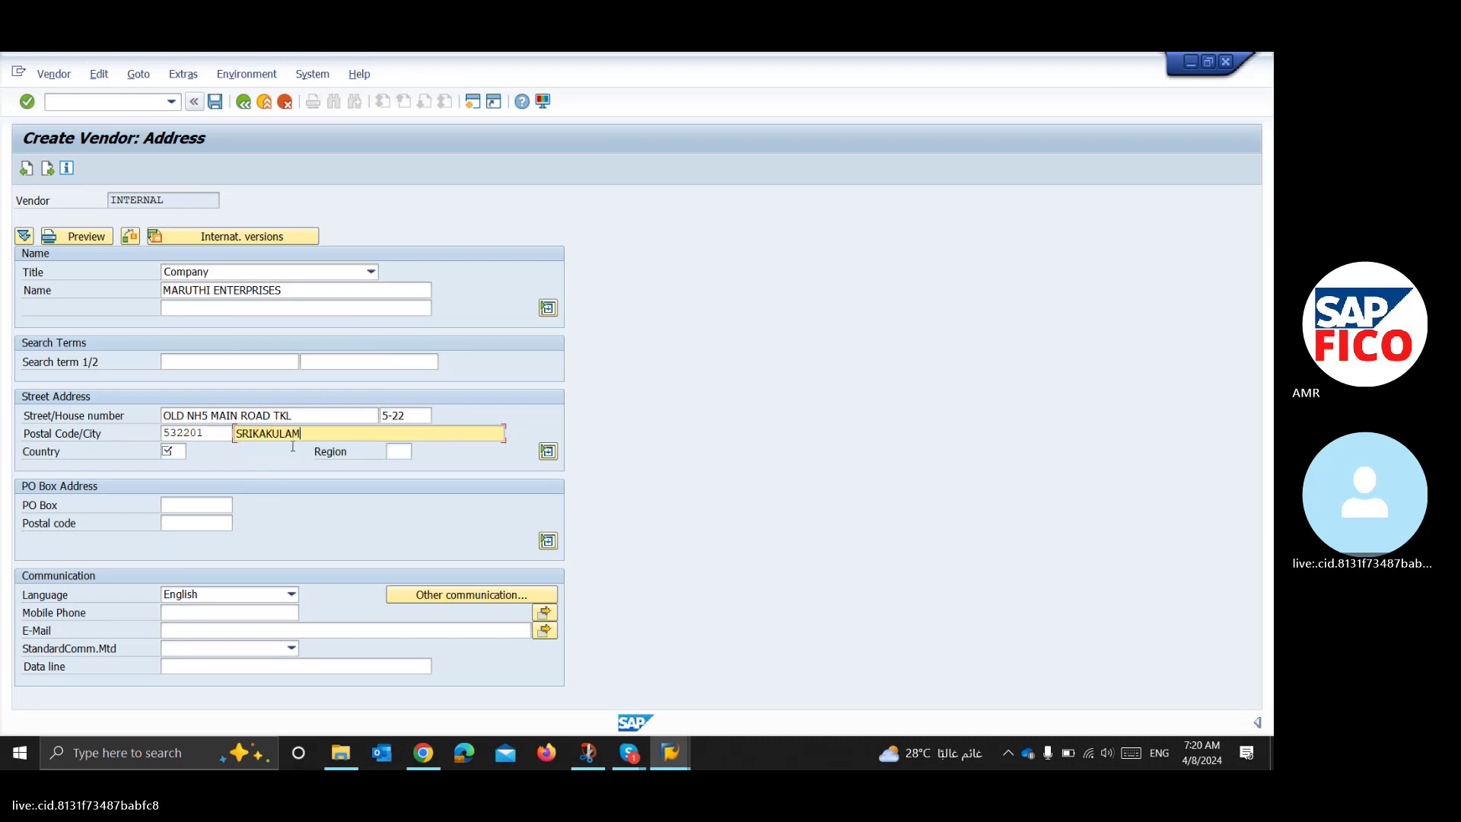
{"action": "left_click", "coordinate": [182, 451]}
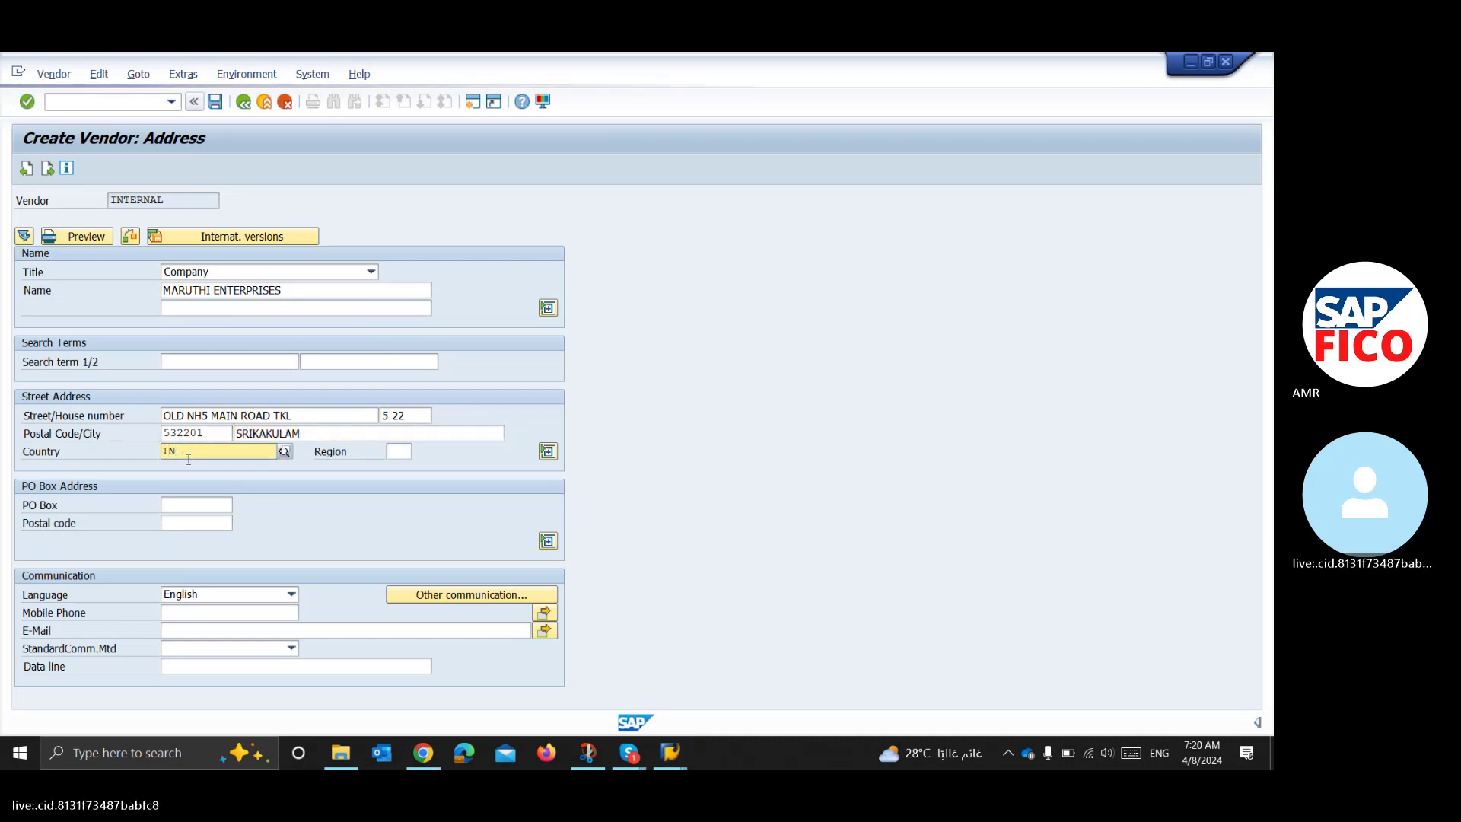
{"action": "left_click", "coordinate": [191, 485]}
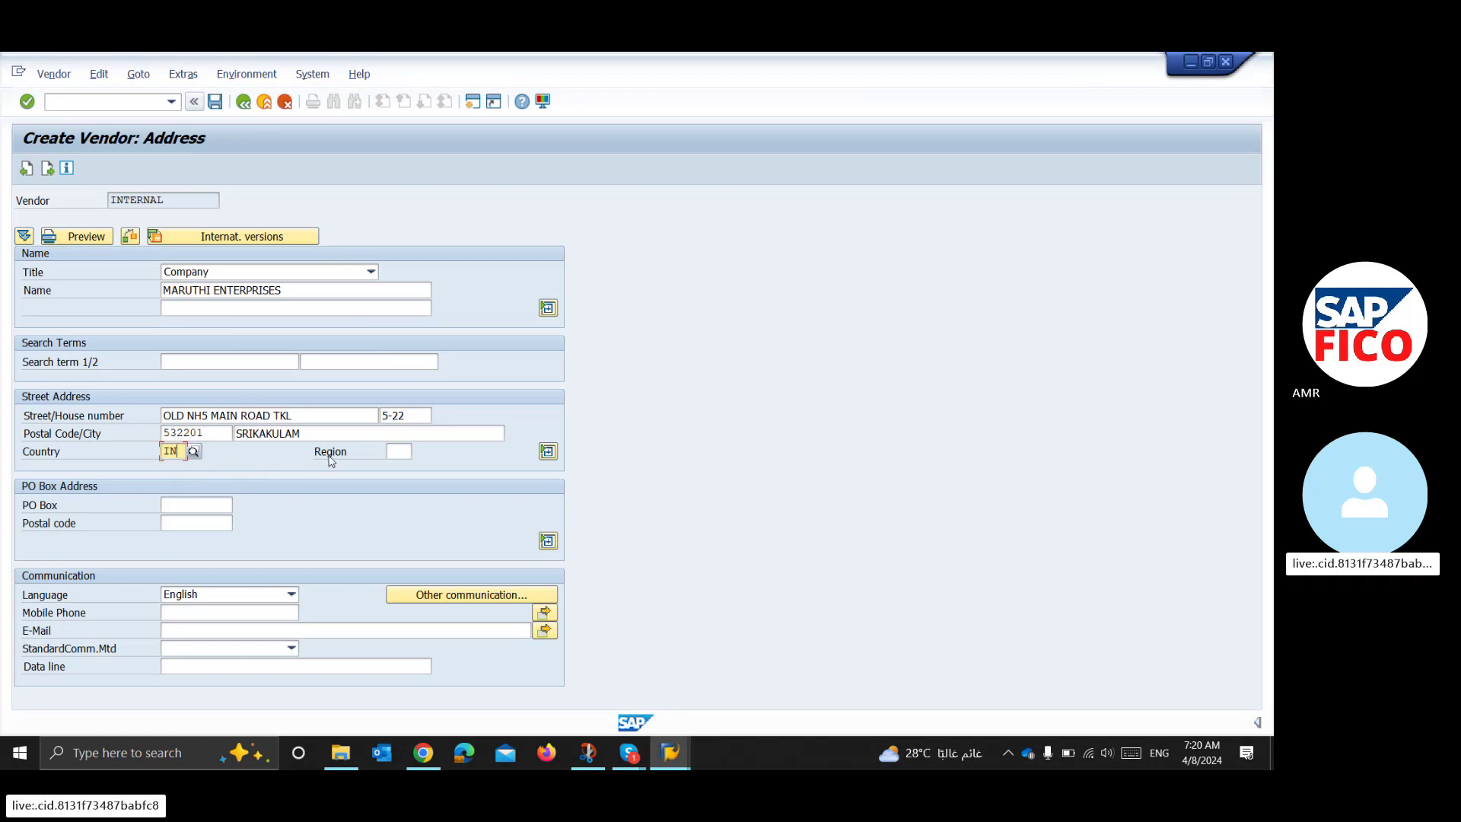
{"action": "left_click", "coordinate": [397, 451]}
{"action": "type", "text": "01"}
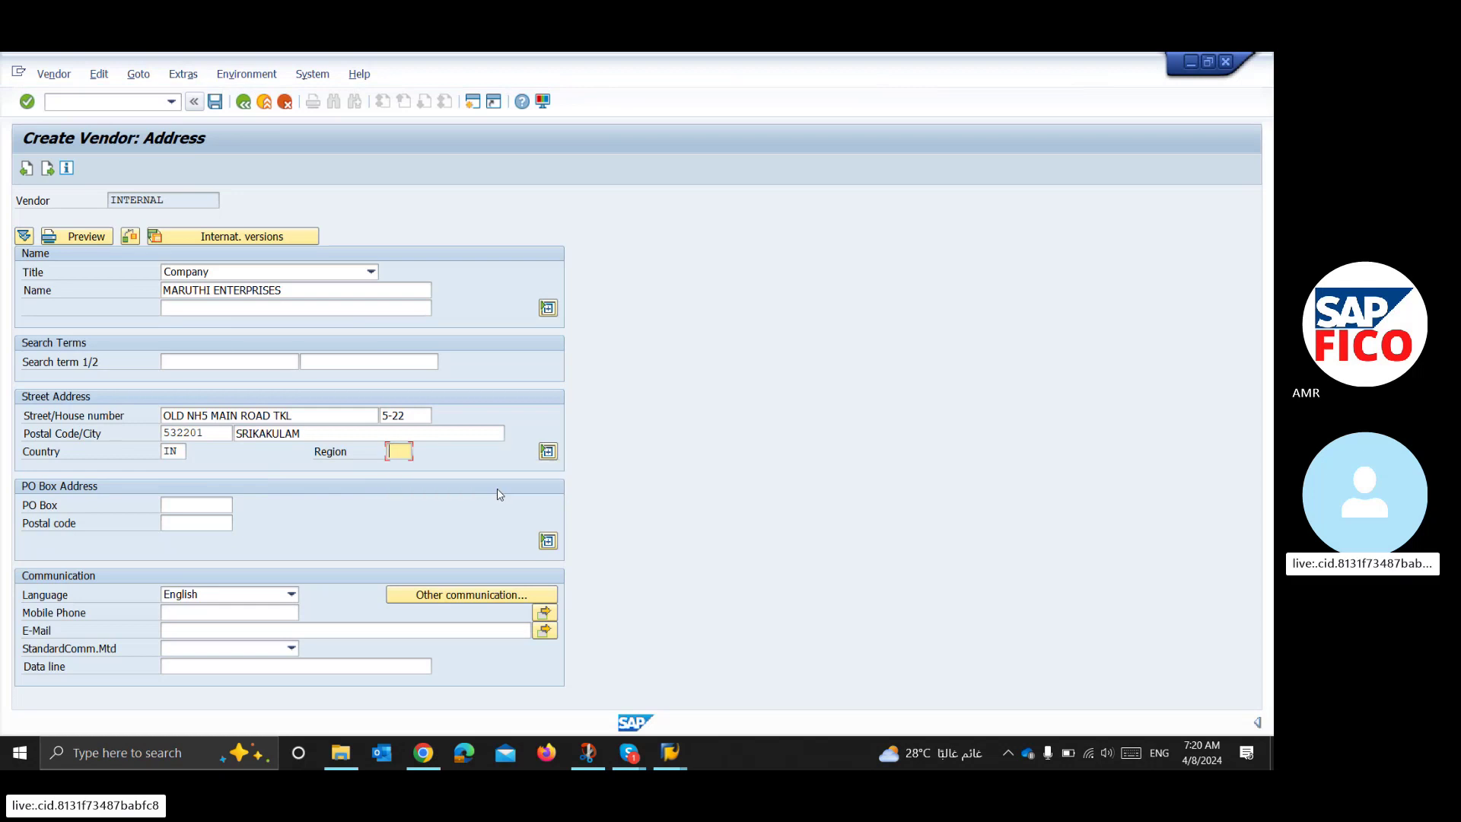
{"action": "left_click", "coordinate": [213, 506]}
{"action": "type", "text": "522"}
{"action": "left_click", "coordinate": [211, 517]}
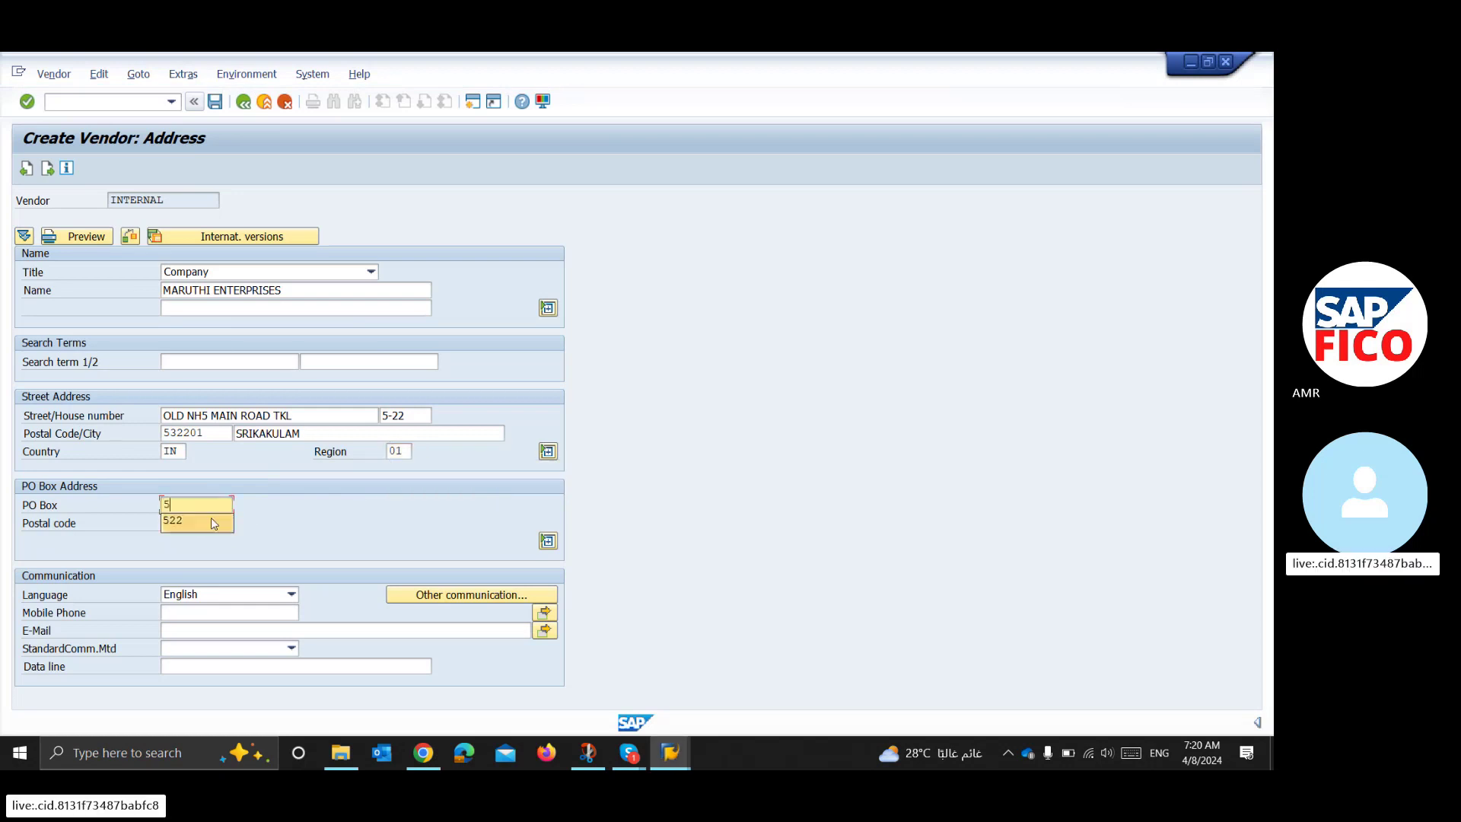
{"action": "type", "text": "532201"}
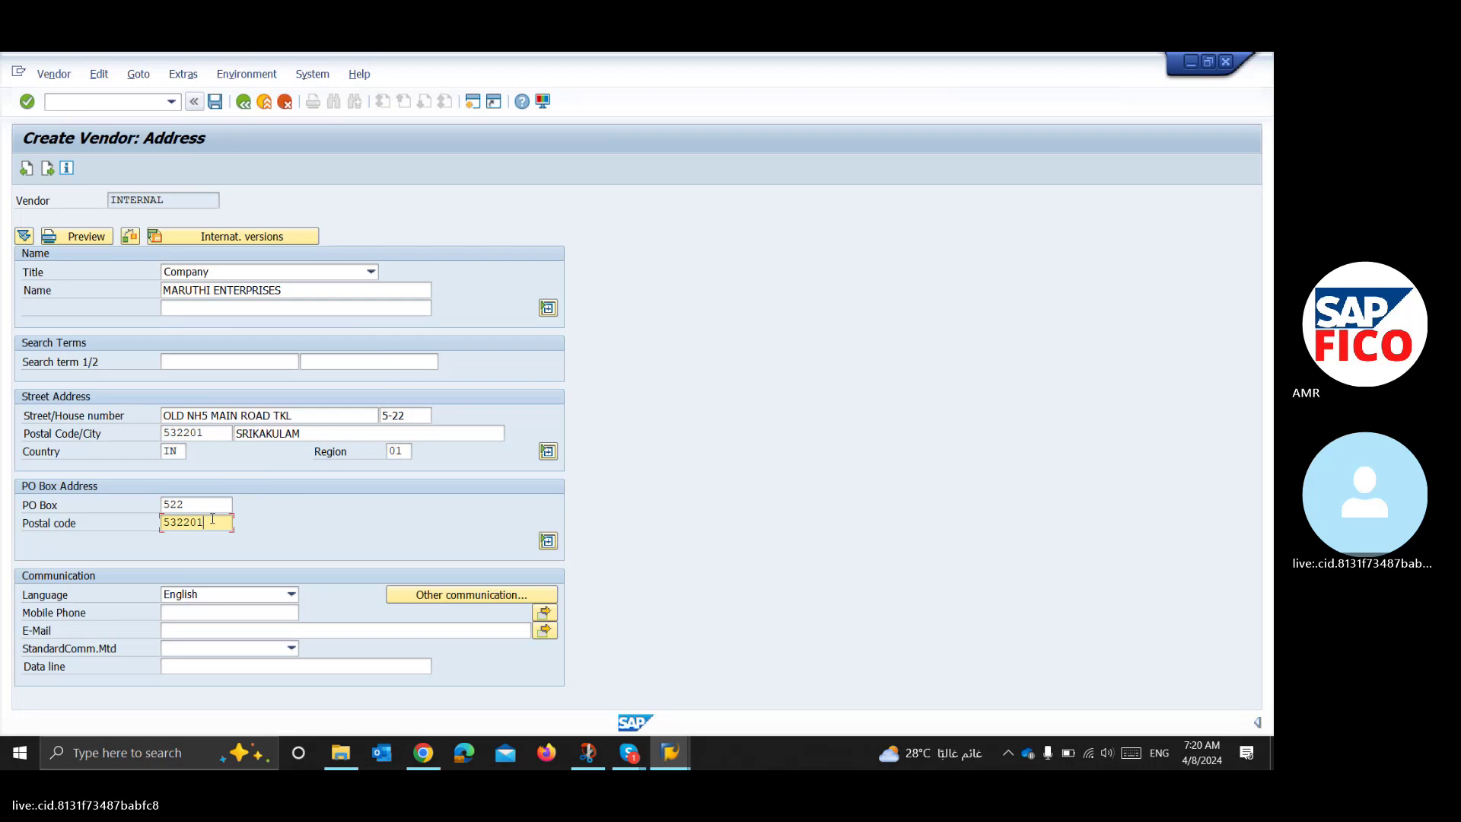
{"action": "key", "text": "Return"}
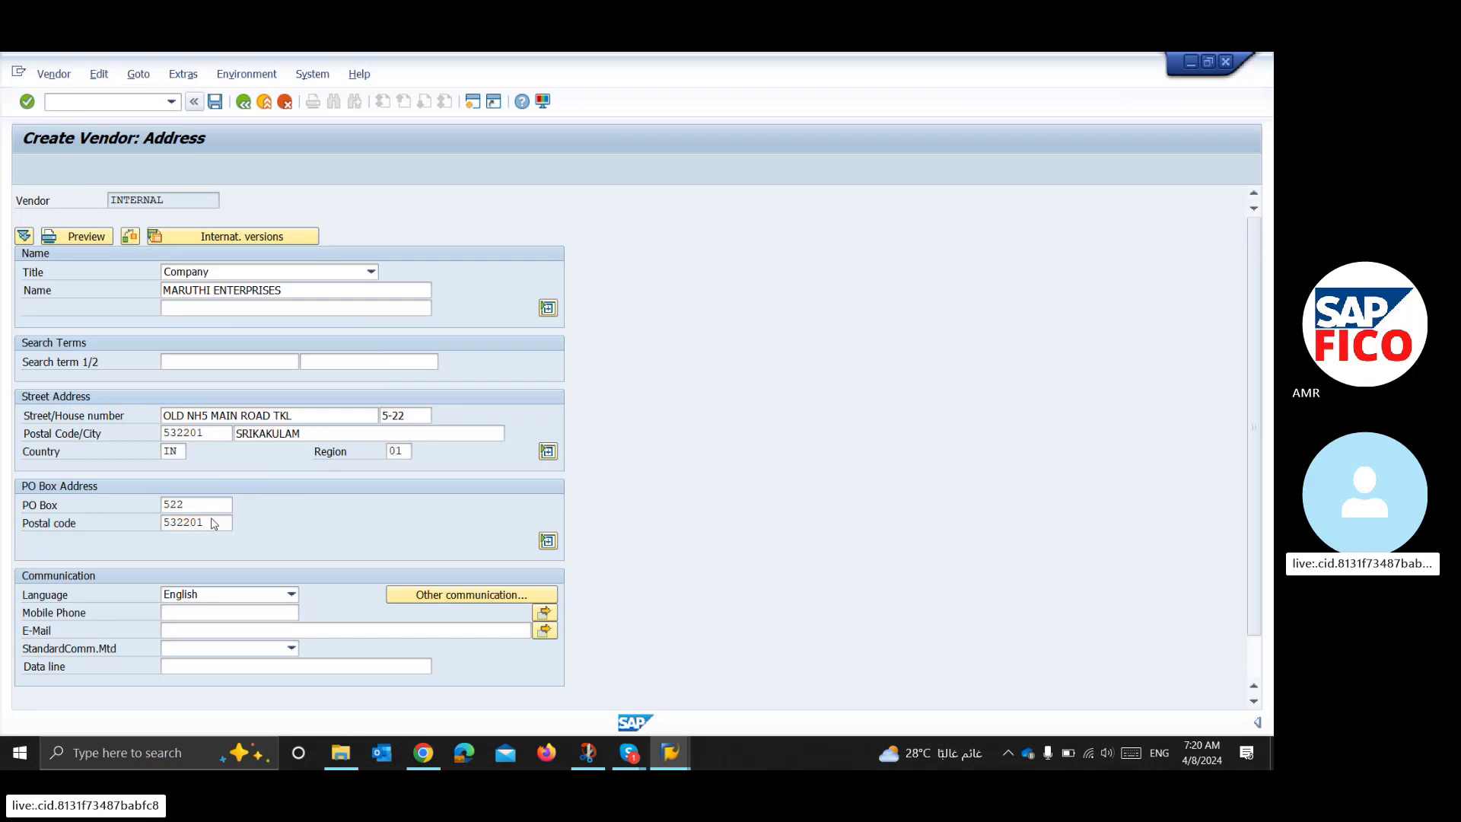
- Advance to the accounting information and pick reconciliation account 100500
{"action": "key", "text": "Return"}
{"action": "key", "text": "Return"}
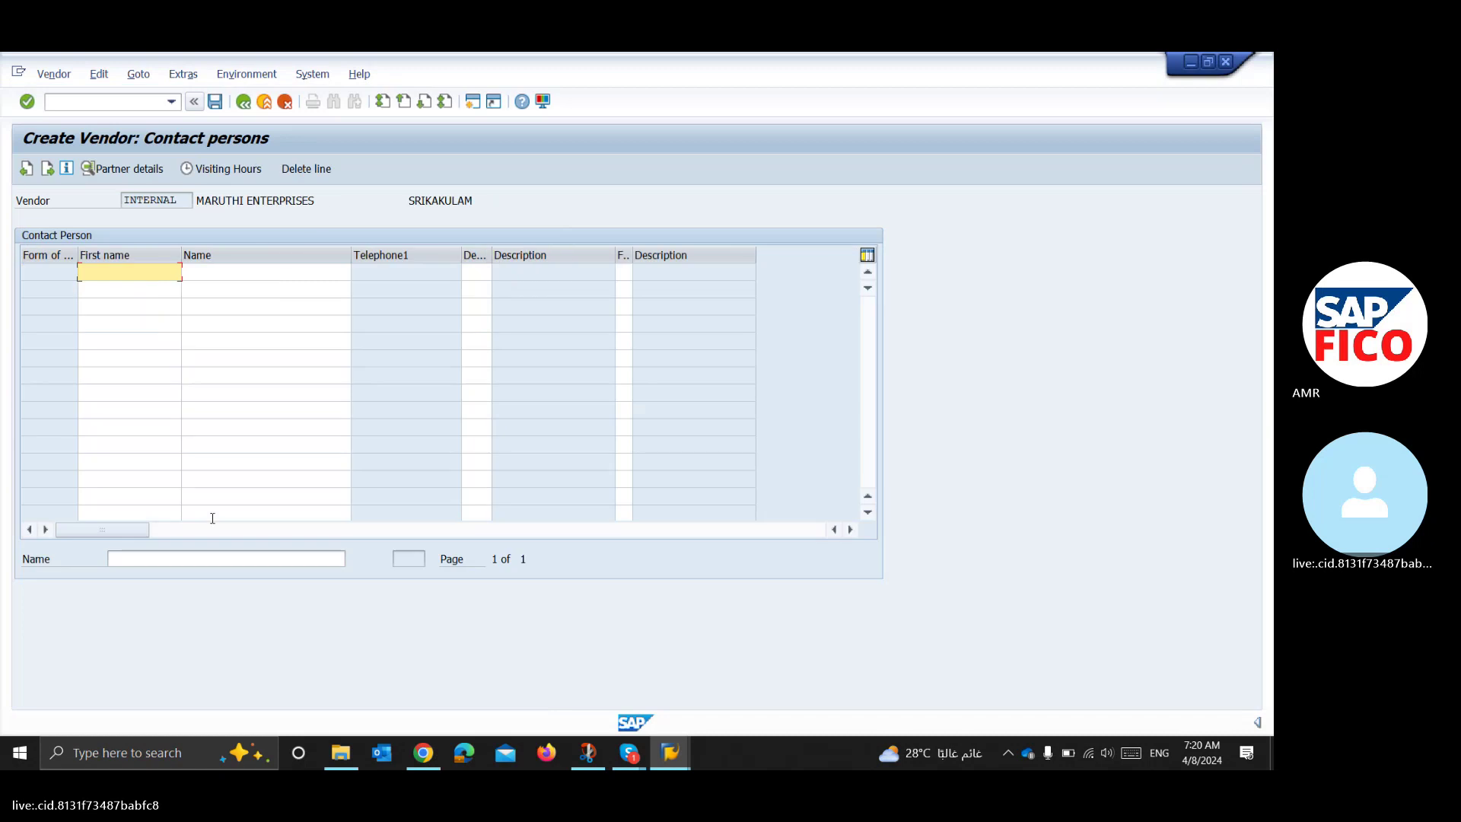
{"action": "key", "text": "Return"}
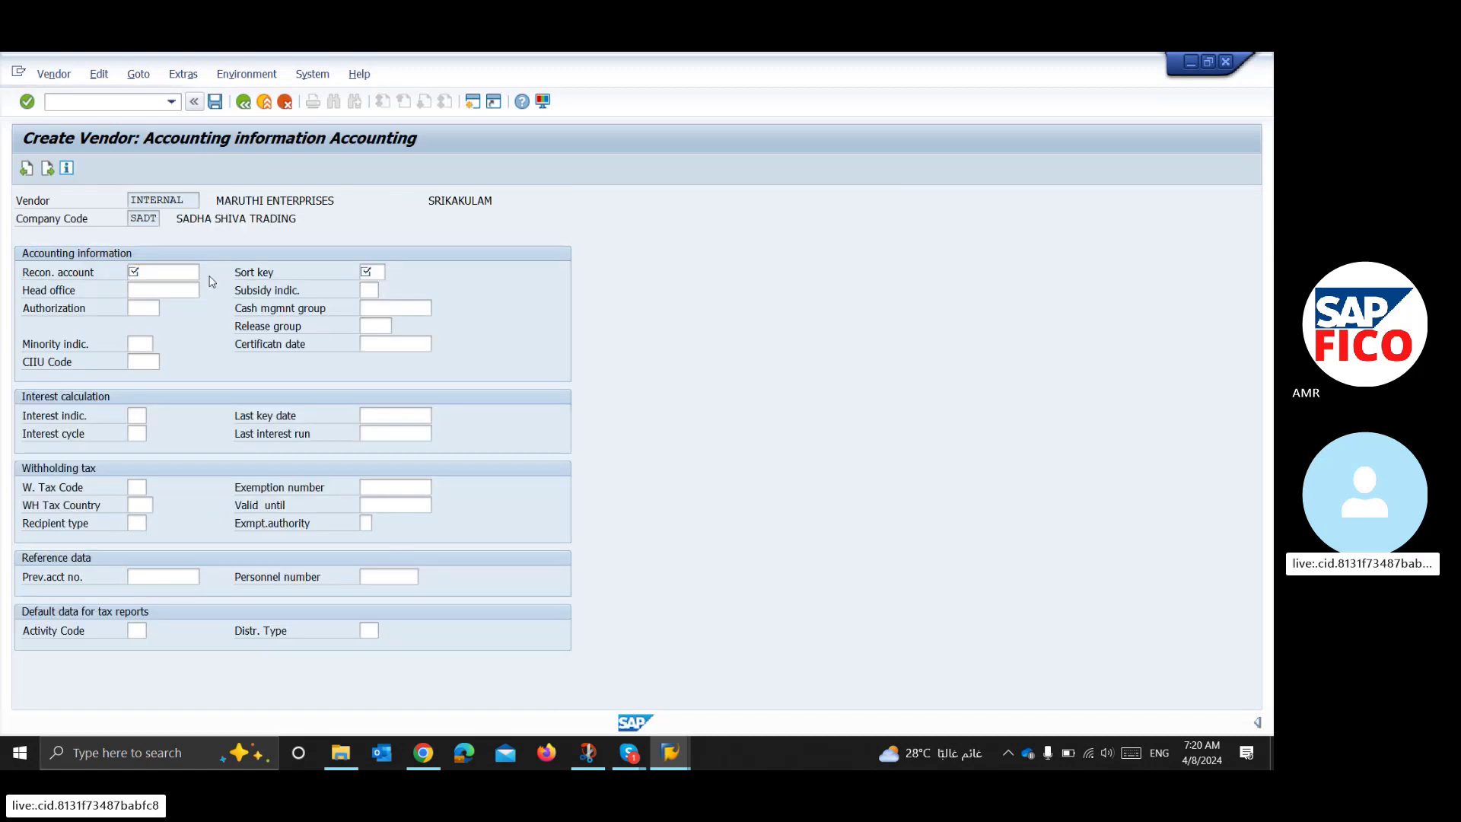
{"action": "key", "text": "Return"}
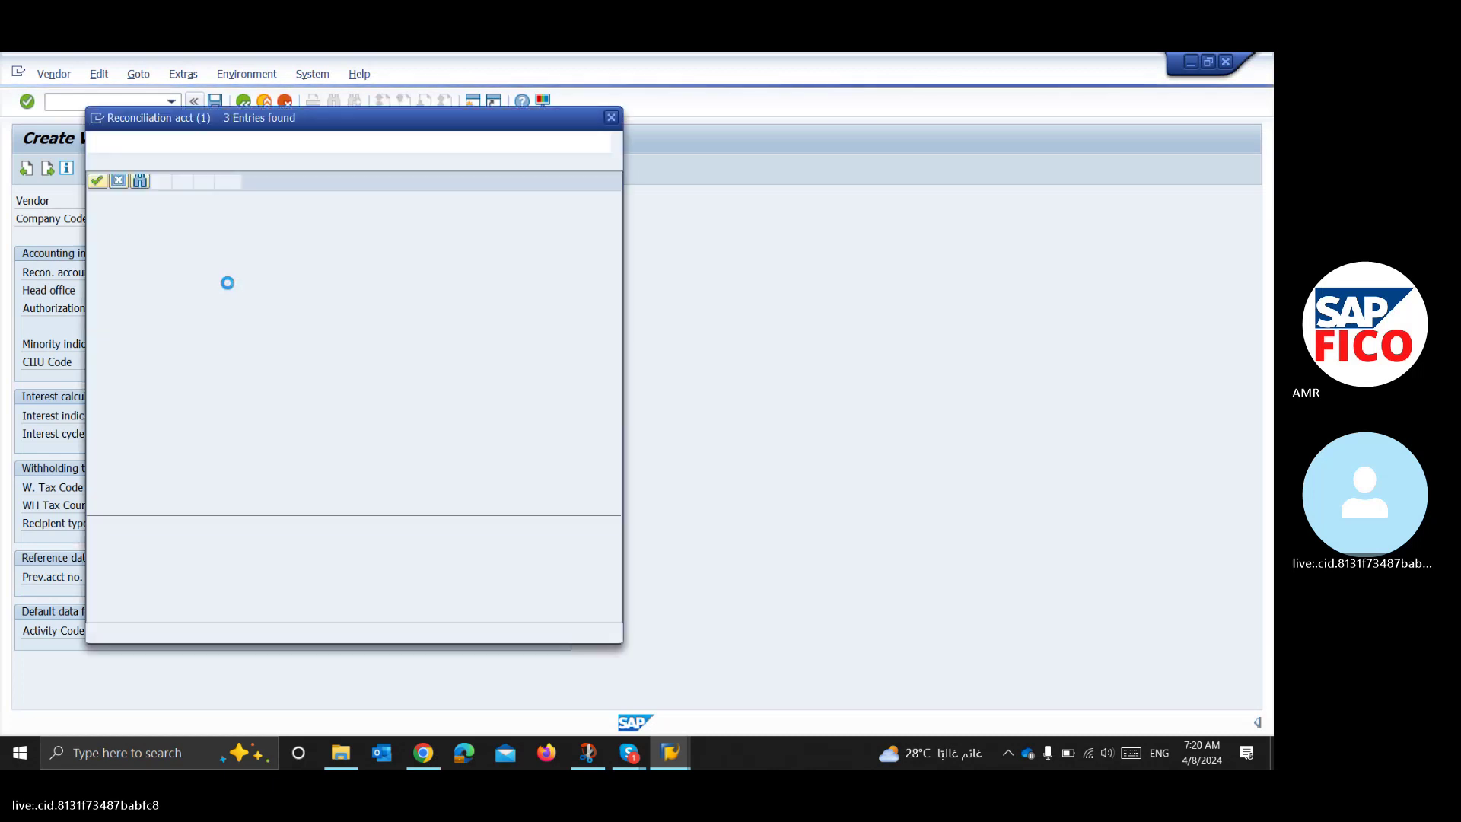
{"action": "left_click", "coordinate": [97, 181]}
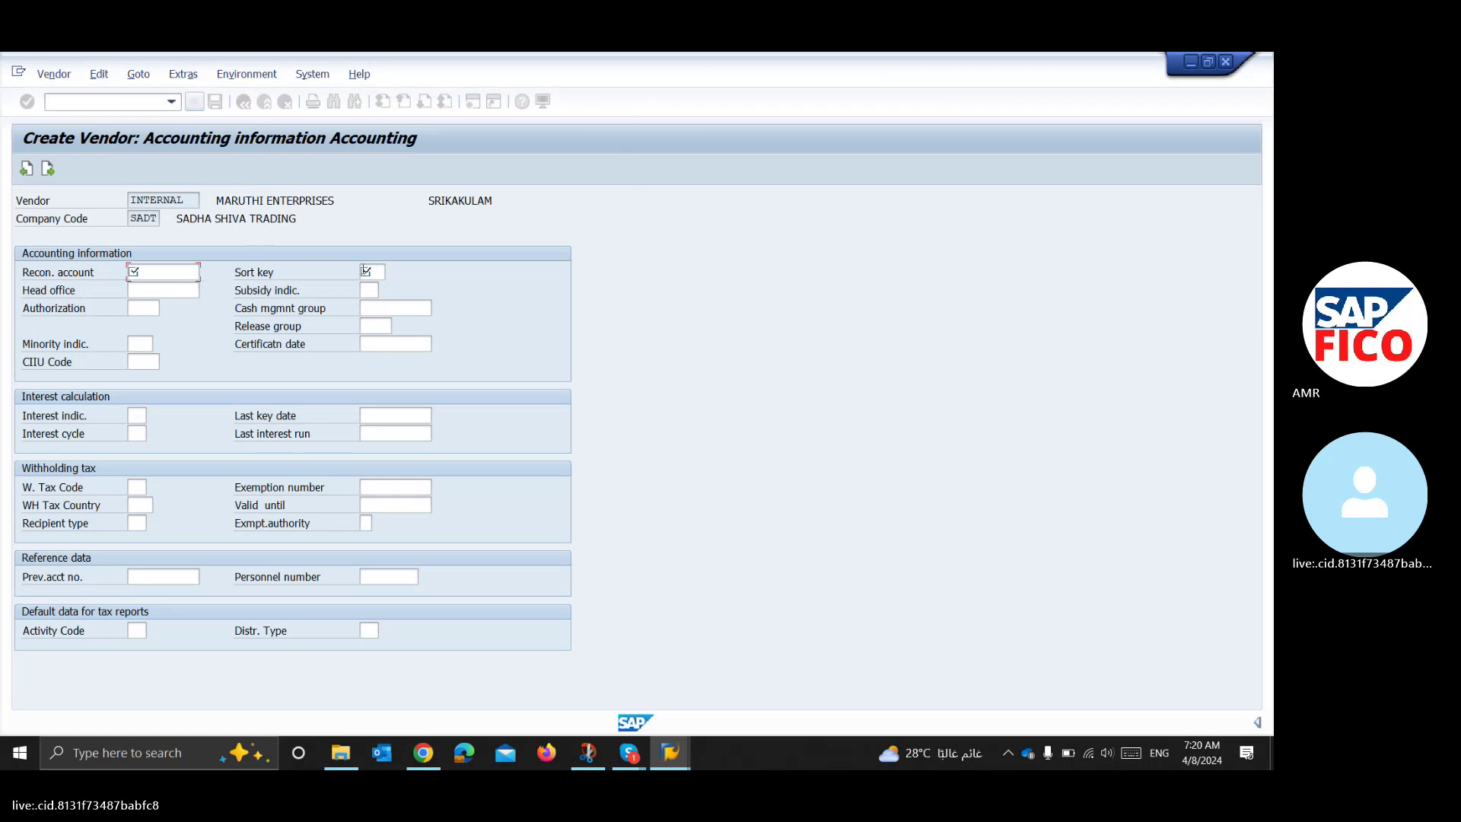
- Set sort key 012 (Vendor number) and cash management group A4 for major vendors
{"action": "left_click", "coordinate": [371, 273]}
{"action": "left_click", "coordinate": [393, 272]}
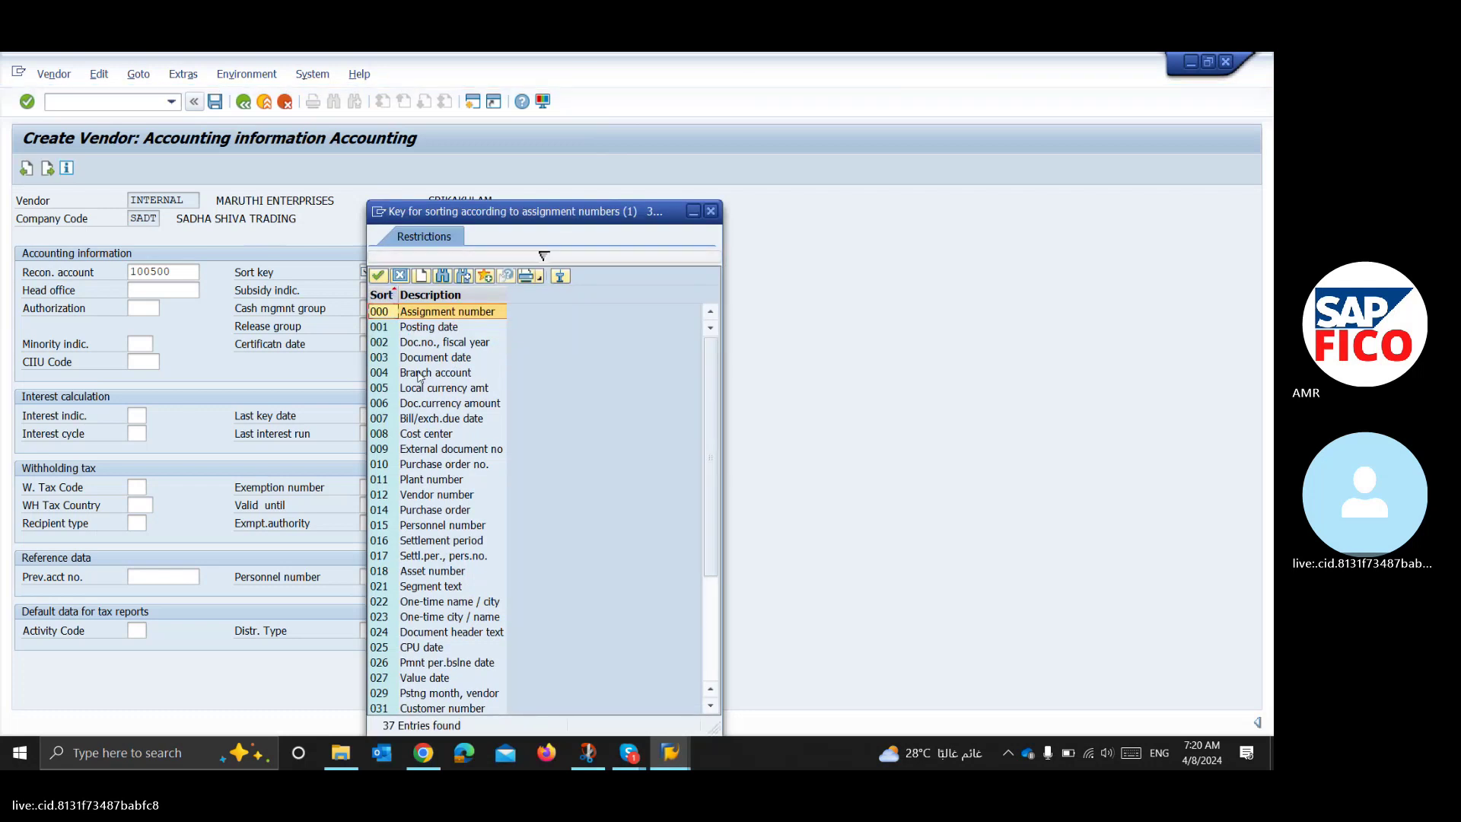
{"action": "double_click", "coordinate": [392, 502]}
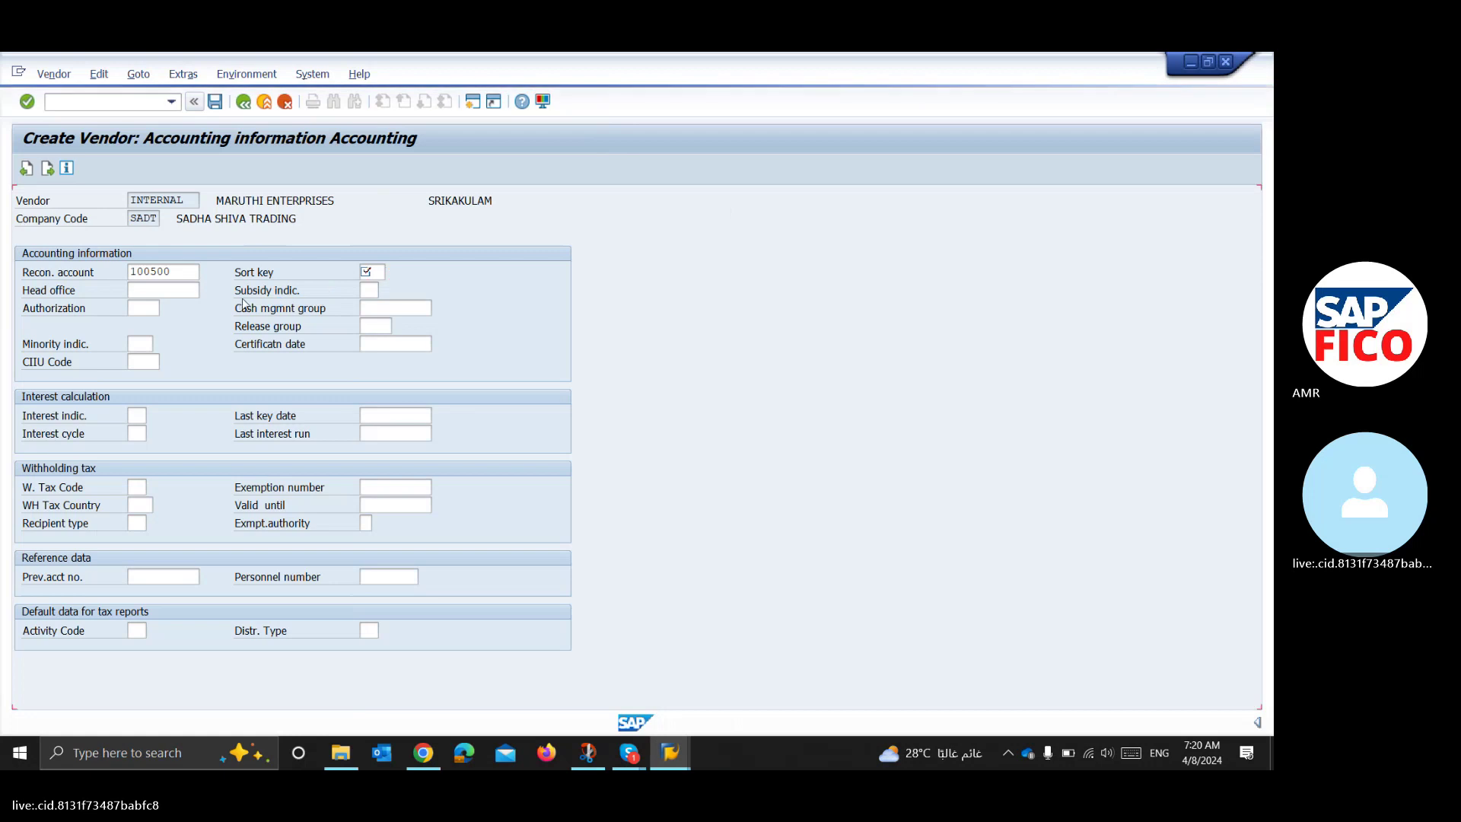
{"action": "left_click", "coordinate": [366, 311]}
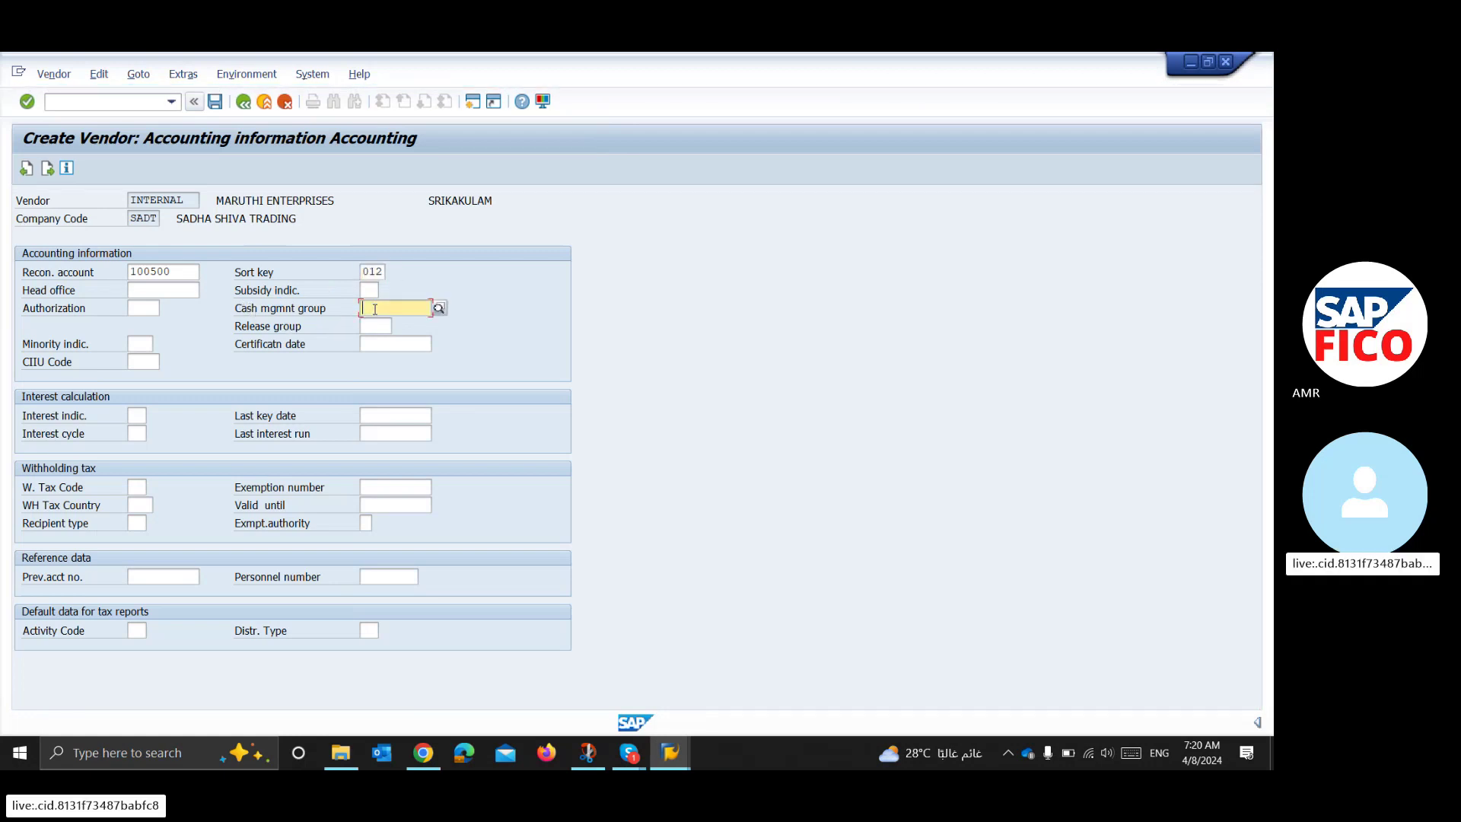
{"action": "left_click", "coordinate": [442, 308]}
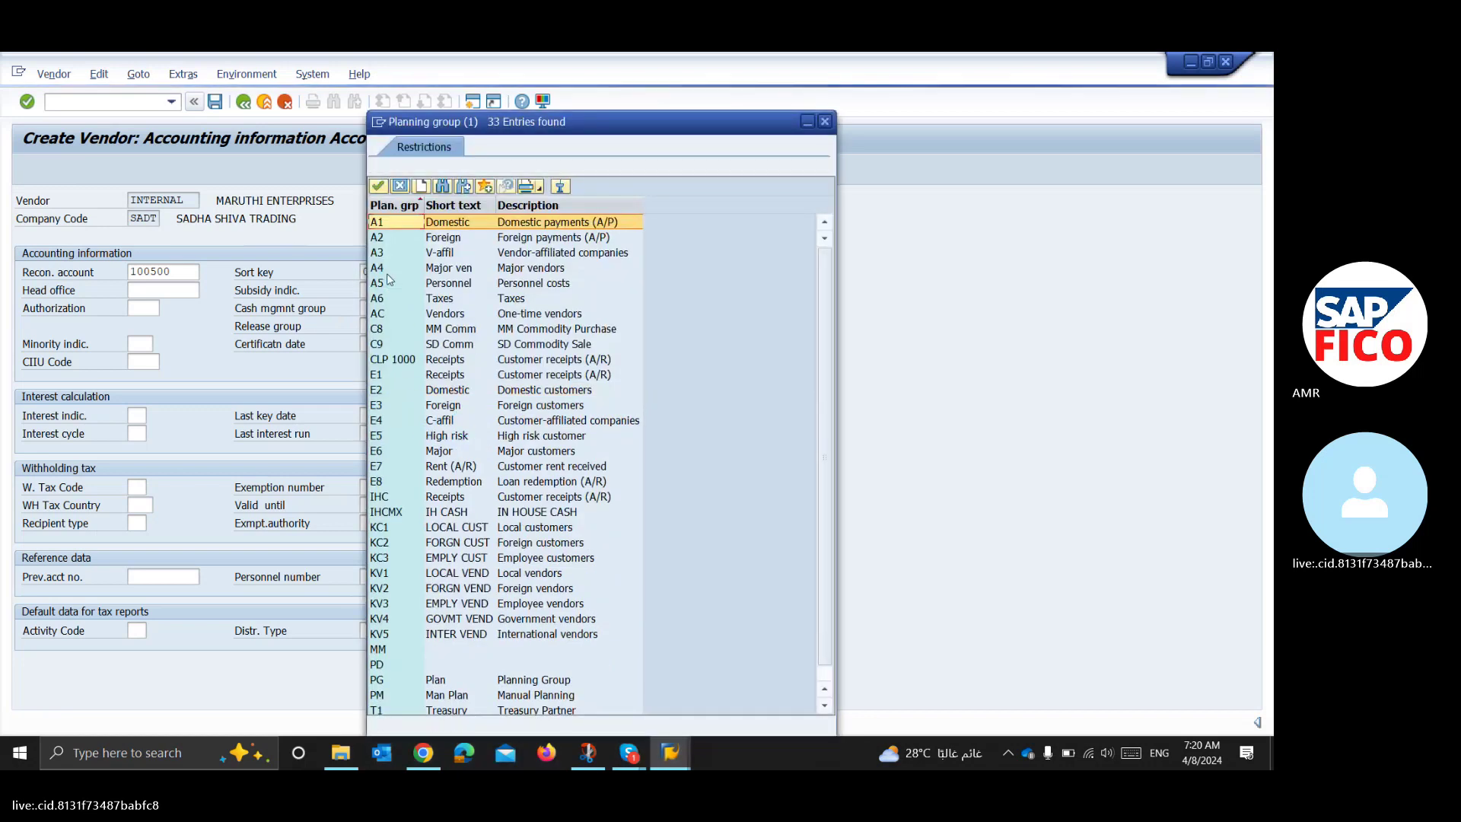
{"action": "left_click", "coordinate": [388, 274]}
{"action": "left_click", "coordinate": [378, 187]}
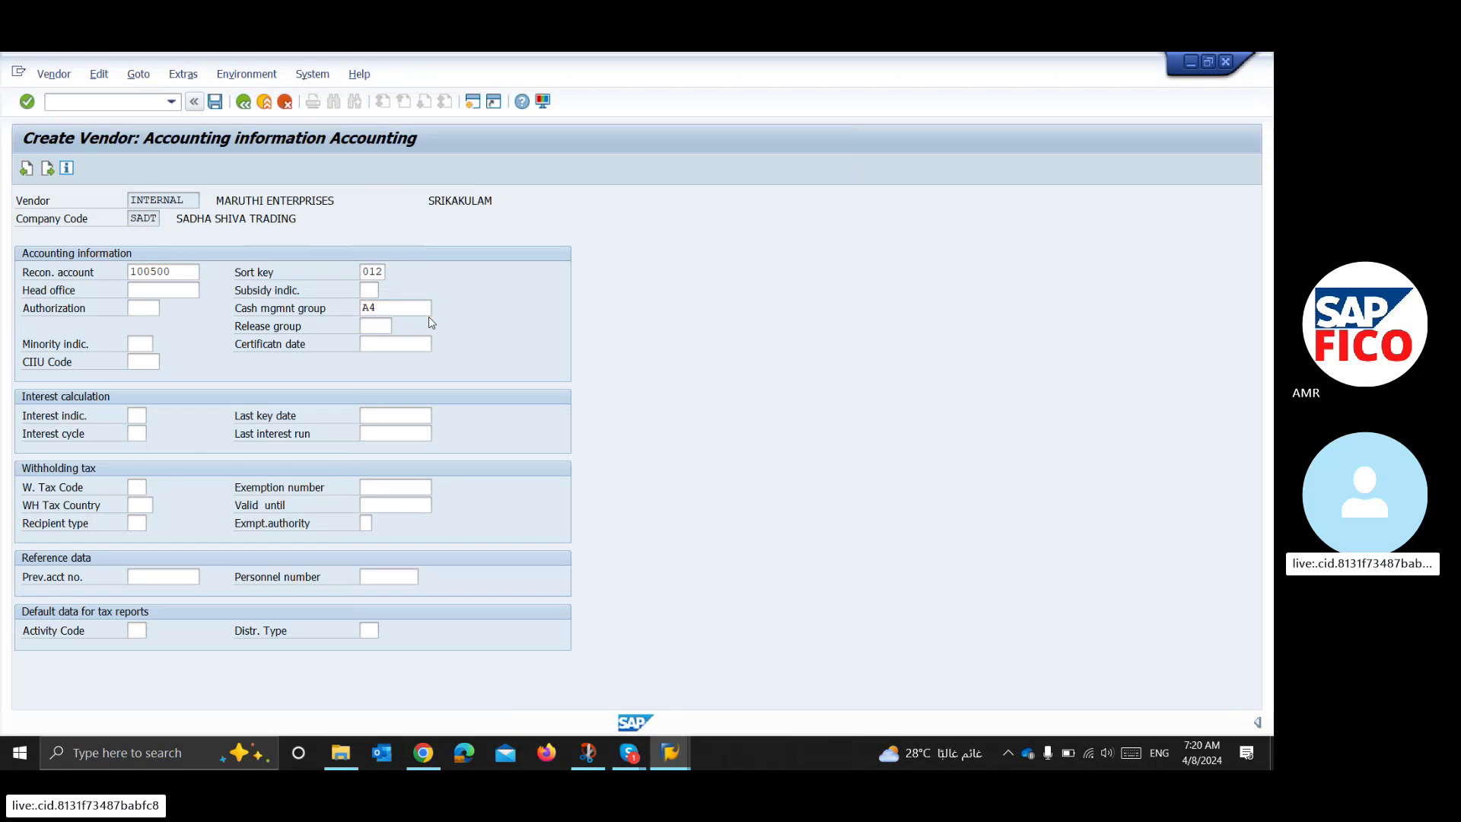
{"action": "key", "text": "Return"}
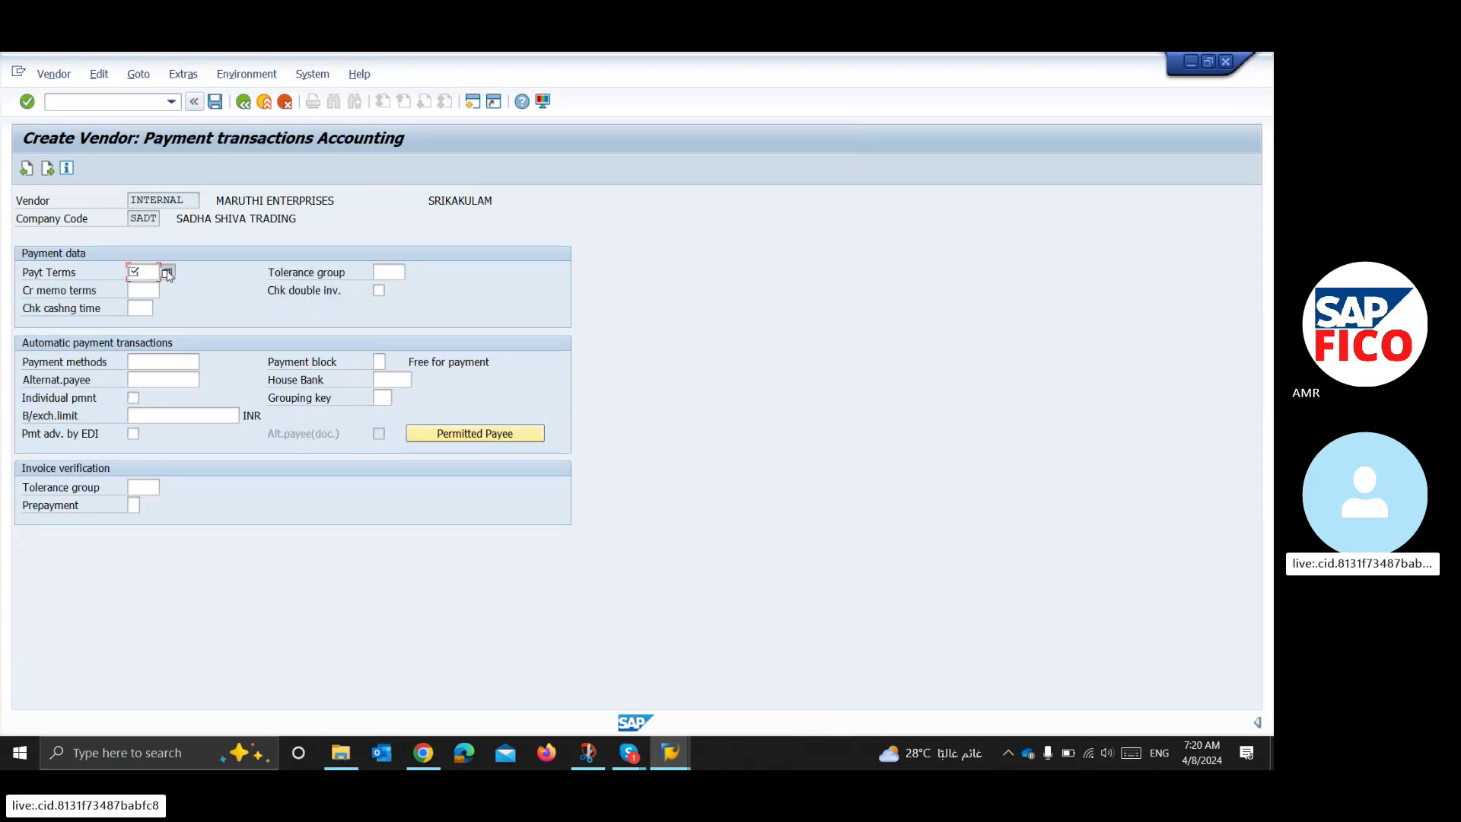
- Pick payment terms 0001 and tolerance group SAVC from their lists, then continue
{"action": "left_click", "coordinate": [166, 271]}
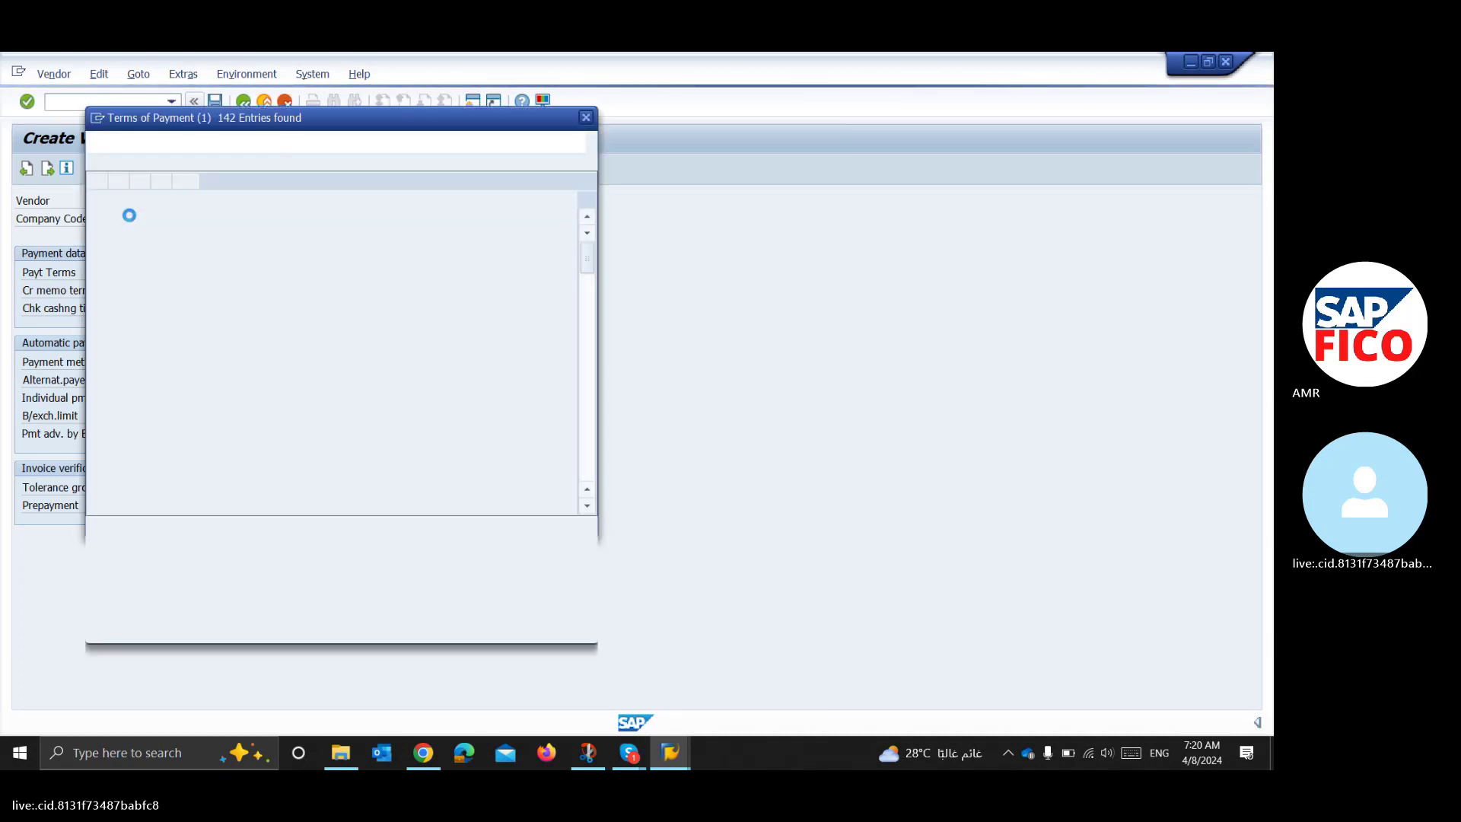
{"action": "left_click", "coordinate": [101, 218]}
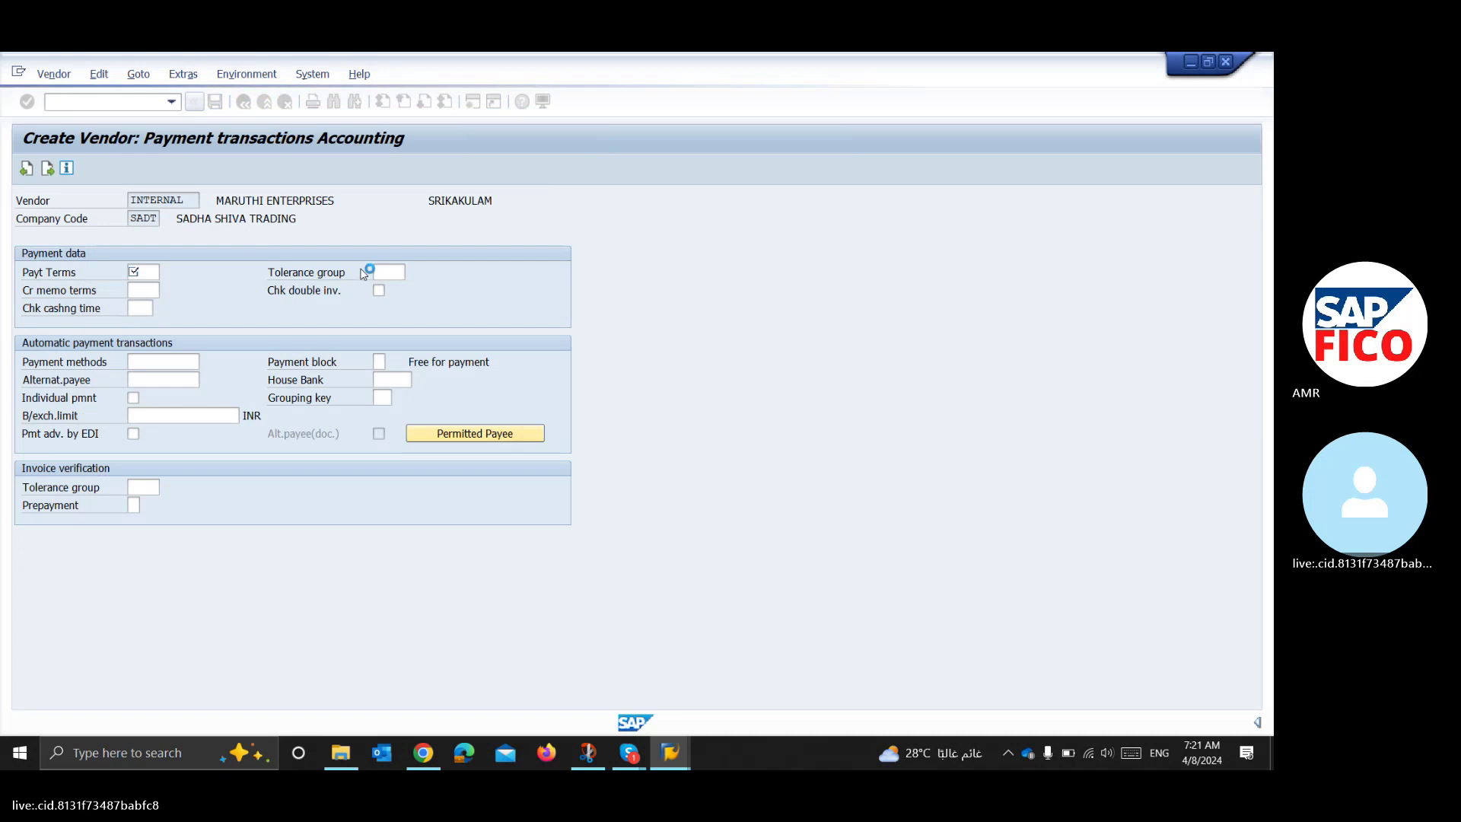
{"action": "left_click", "coordinate": [385, 274]}
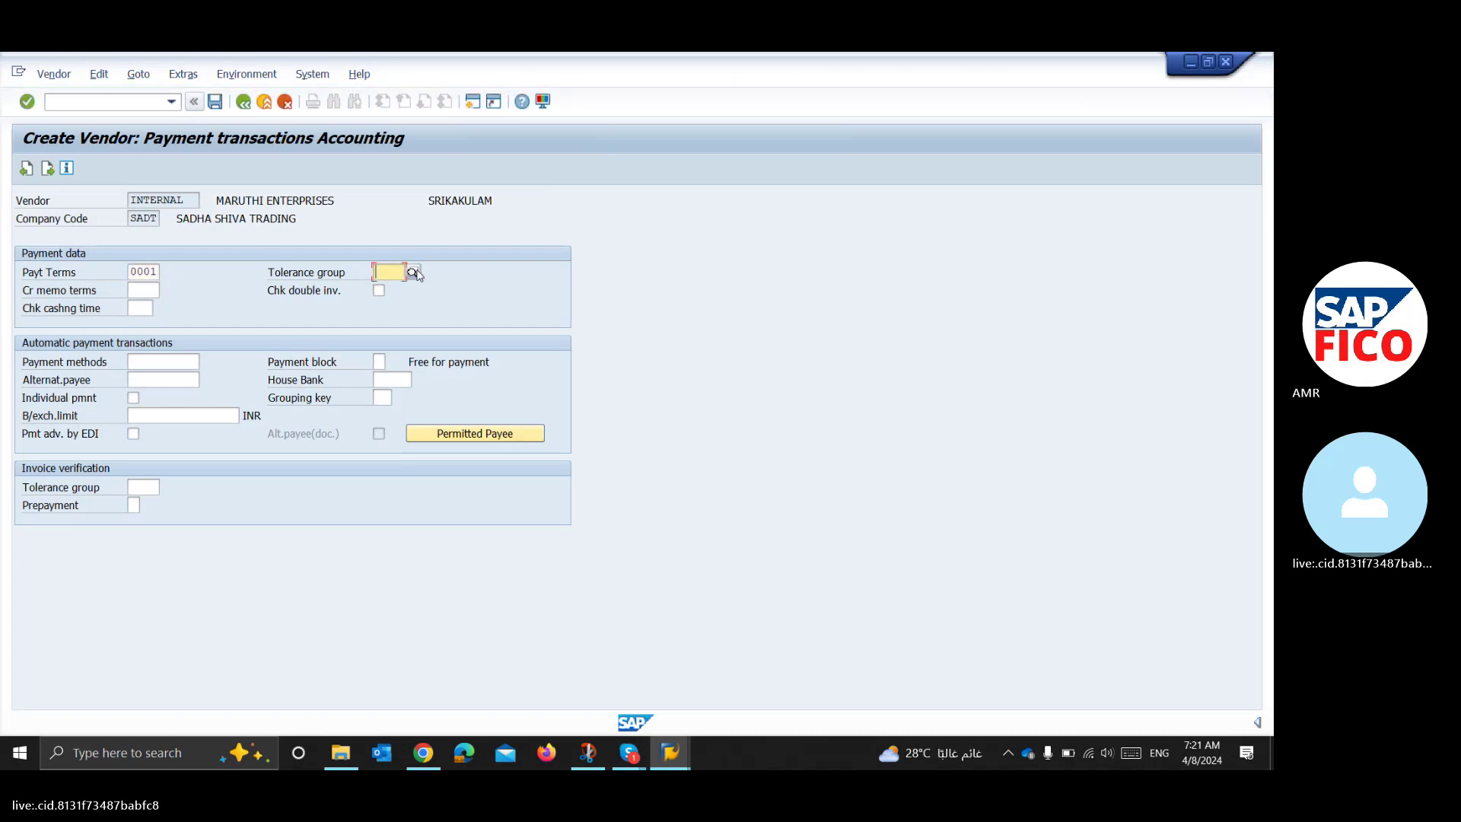
{"action": "left_click", "coordinate": [413, 272]}
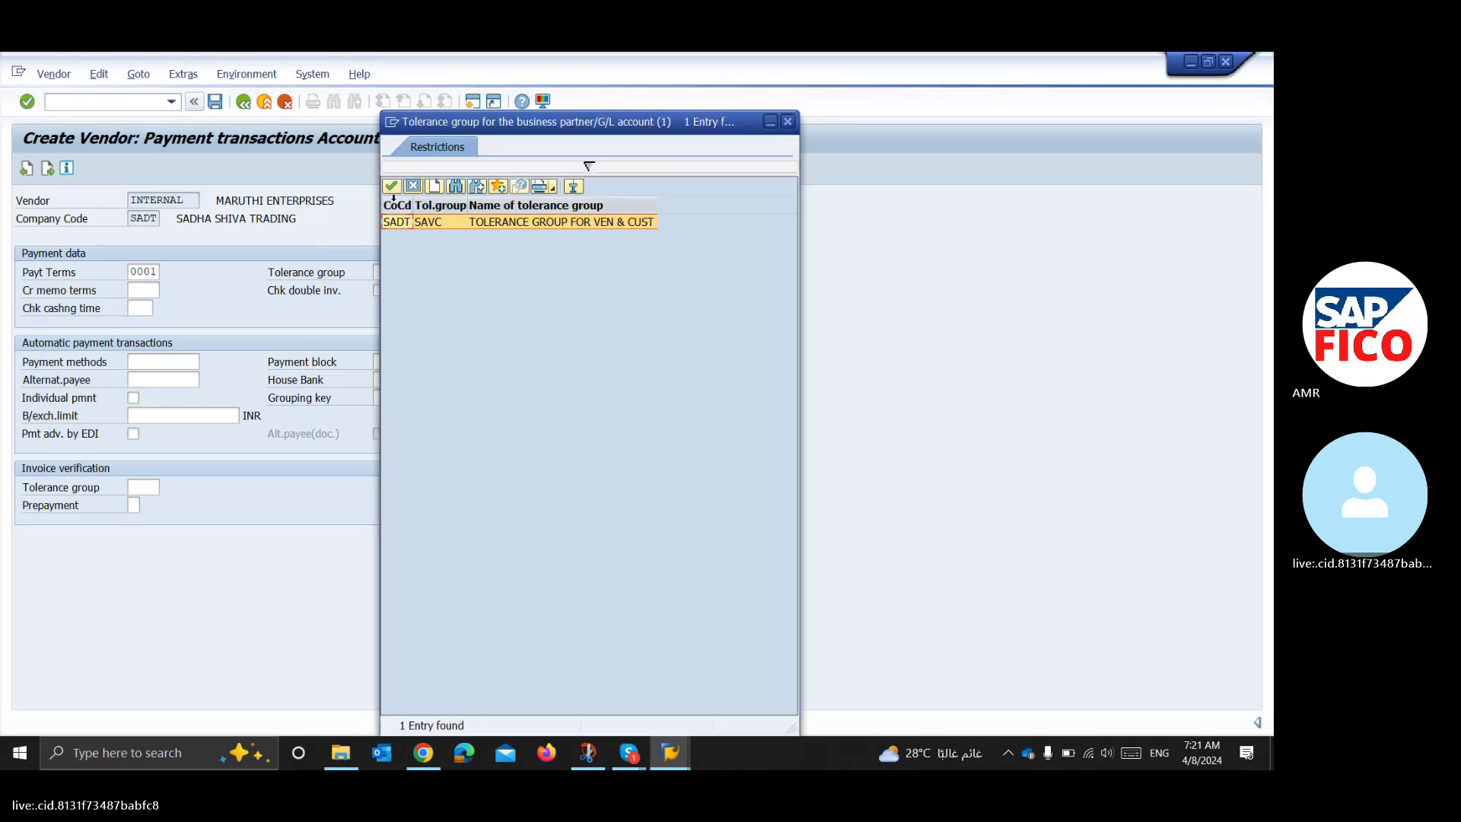
{"action": "left_click", "coordinate": [391, 186]}
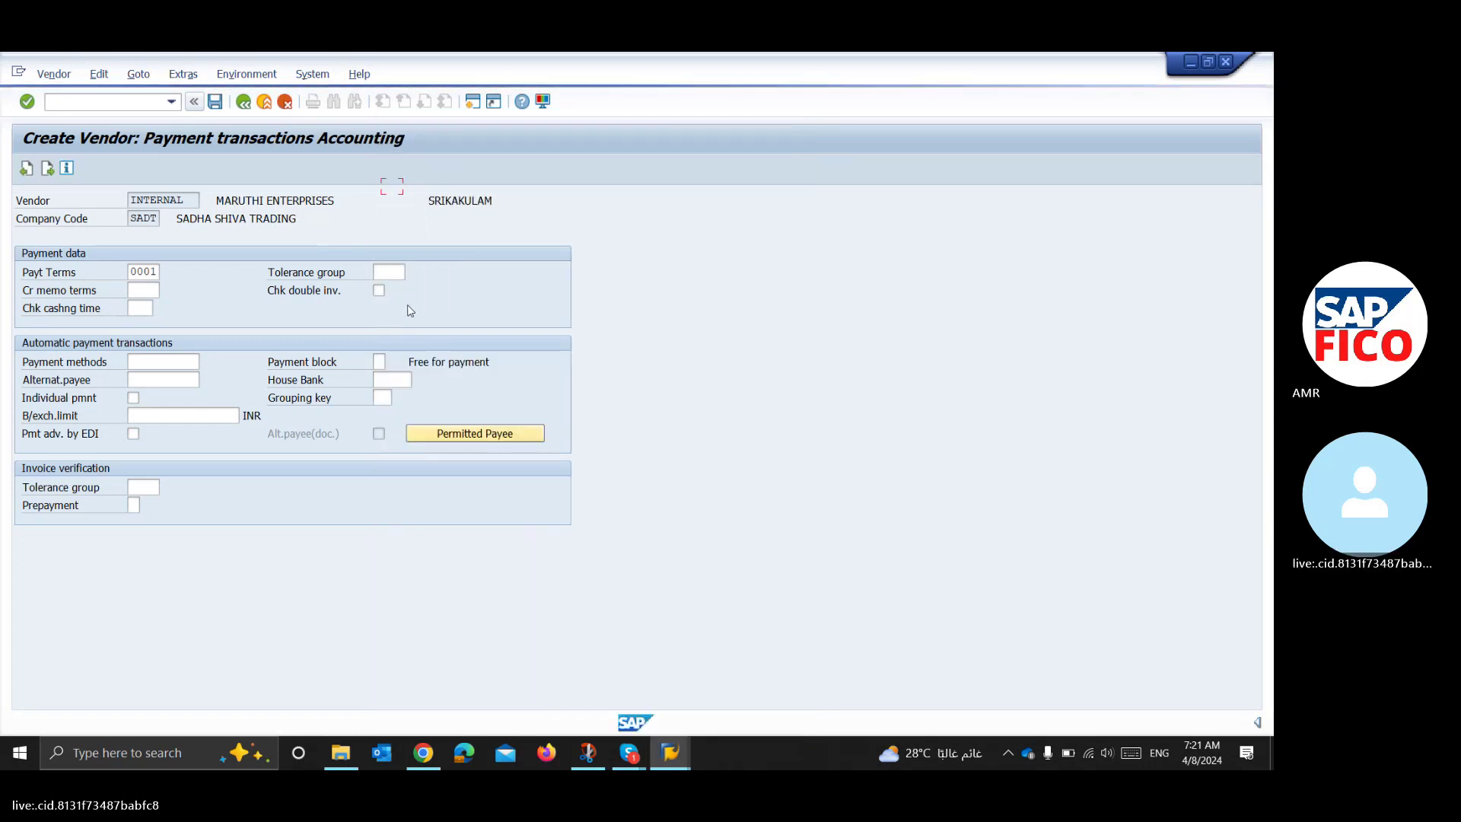
{"action": "key", "text": "Return"}
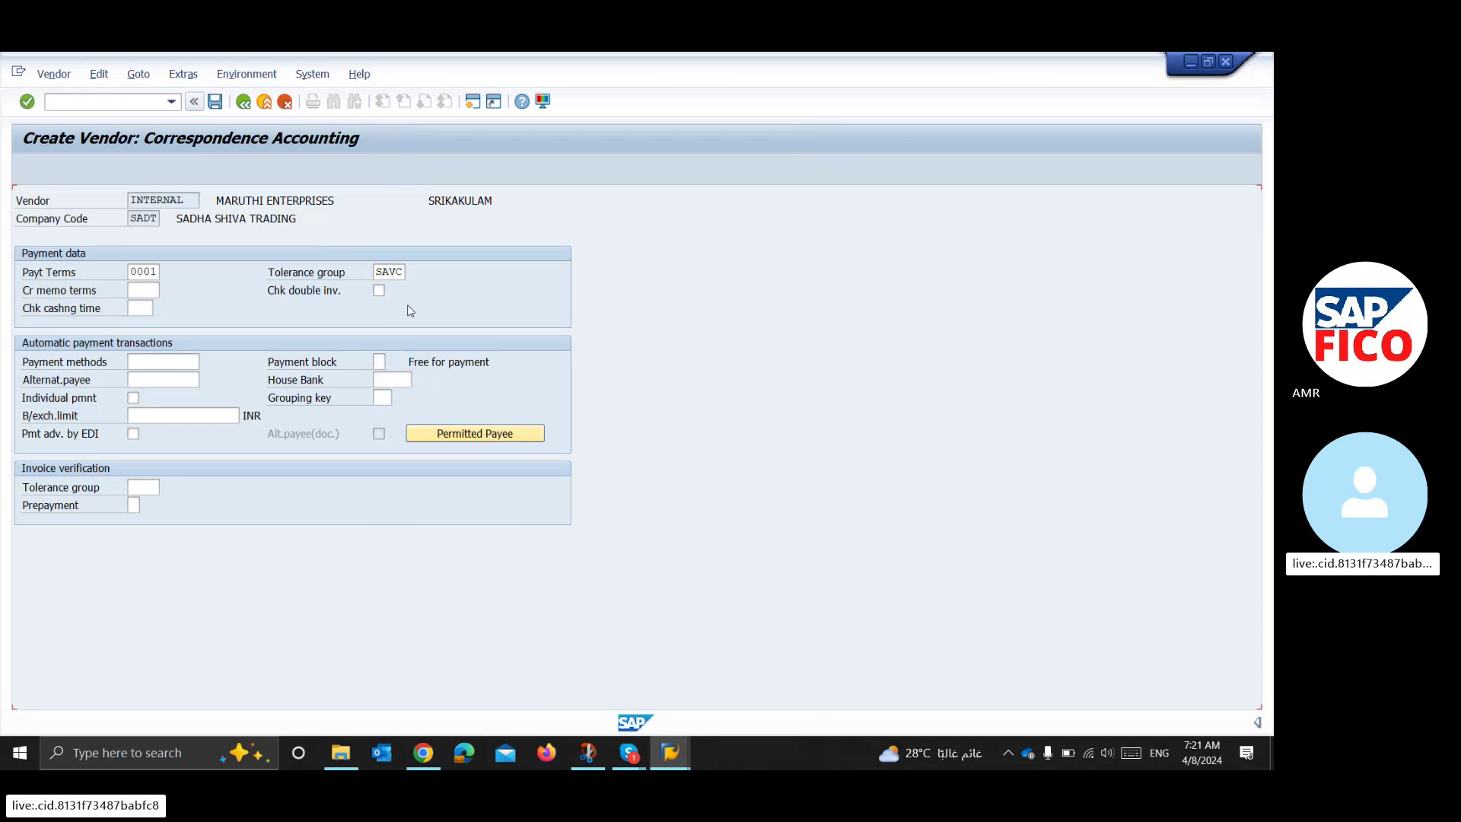
- Confirm the 'Last data screen reached' prompt with Yes to save vendor MARUTHI ENTERPRISES
{"action": "key", "text": "Return"}
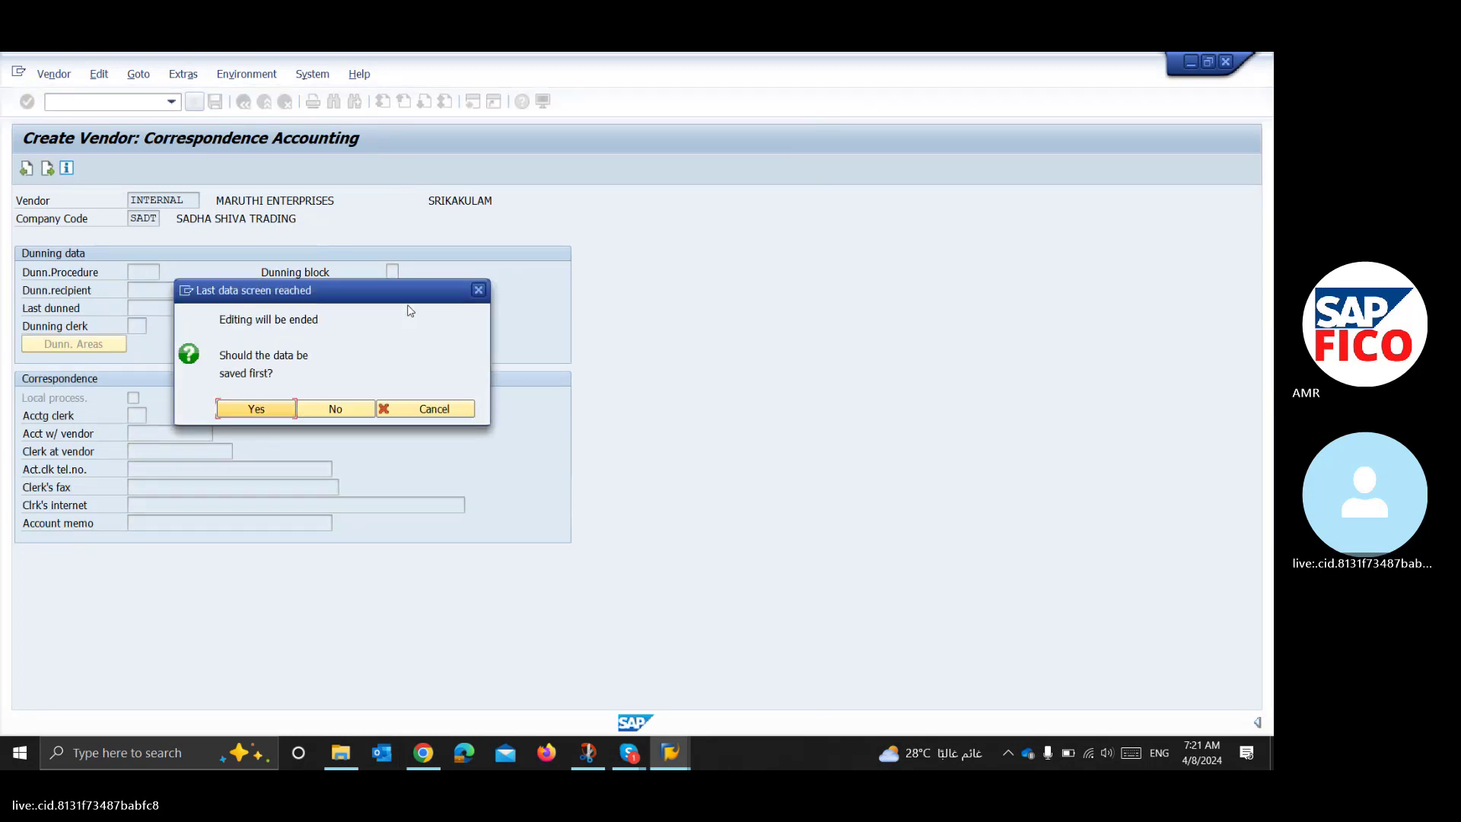
{"action": "left_click", "coordinate": [256, 410]}
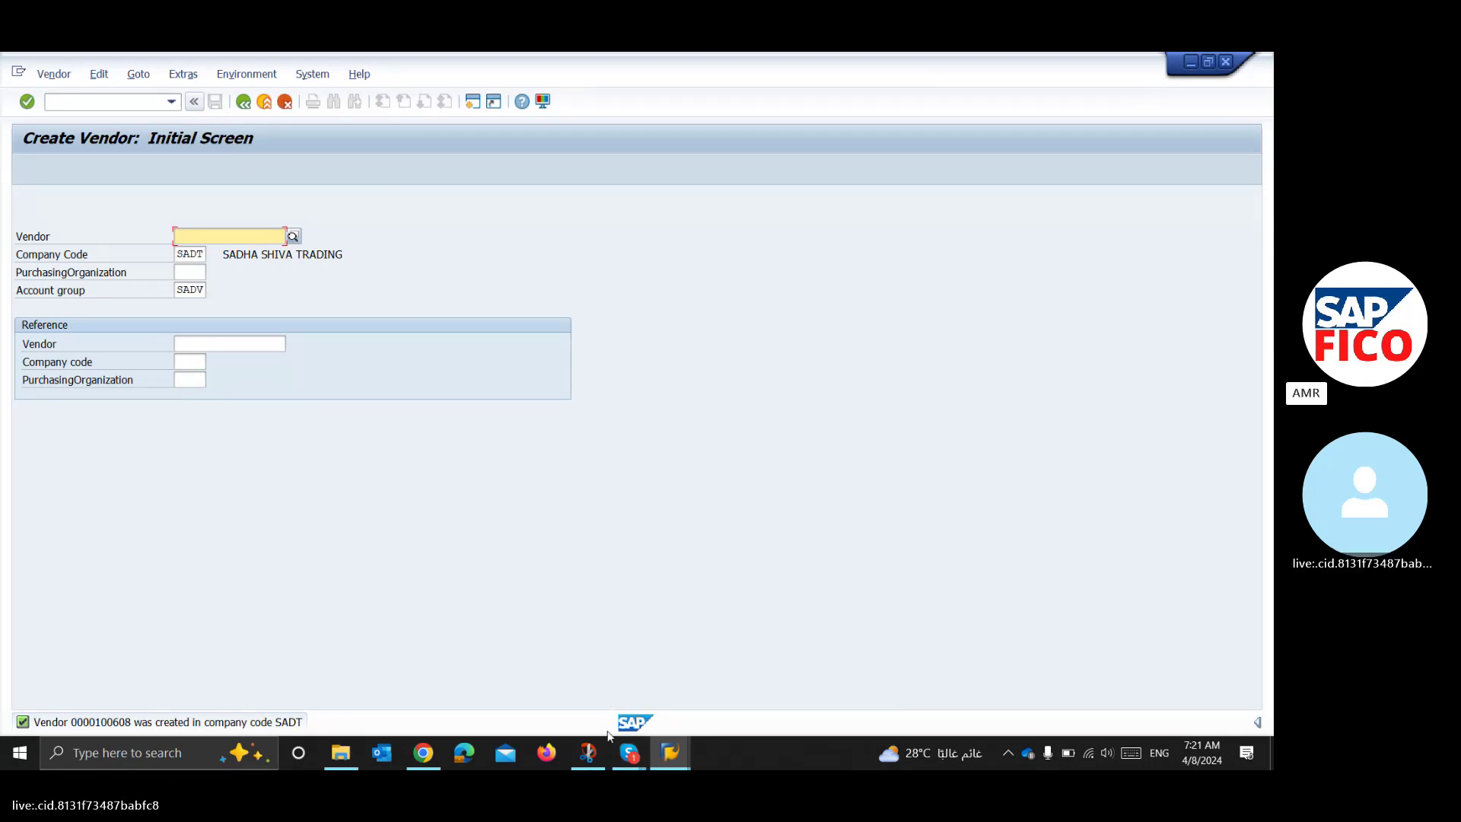
- Restore the Skype 18th Batch Meeting call window in front of SAP GUI from its taskbar thumbnail
{"action": "mouse_move", "coordinate": [630, 753]}
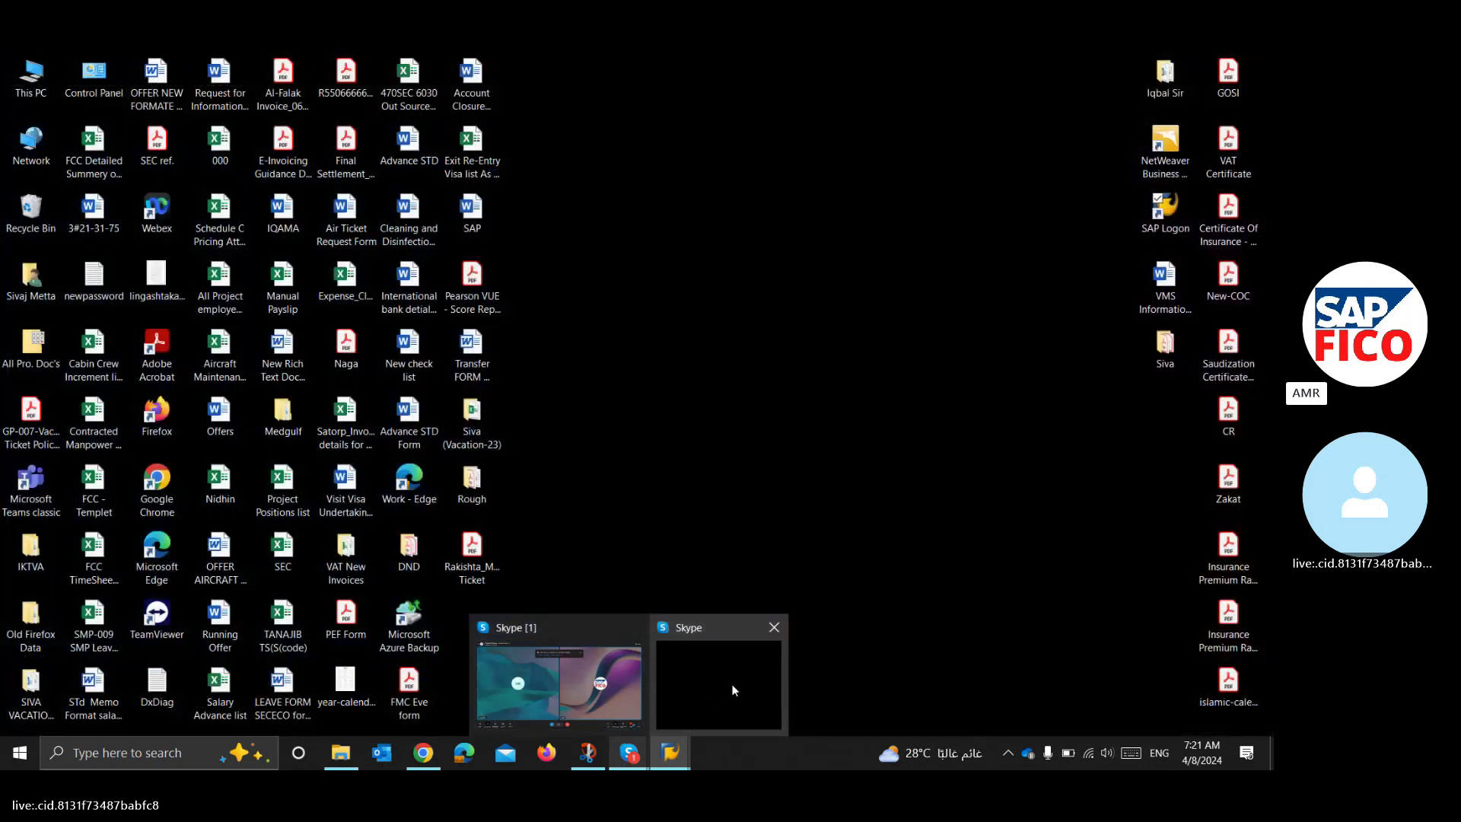
{"action": "mouse_move", "coordinate": [609, 663]}
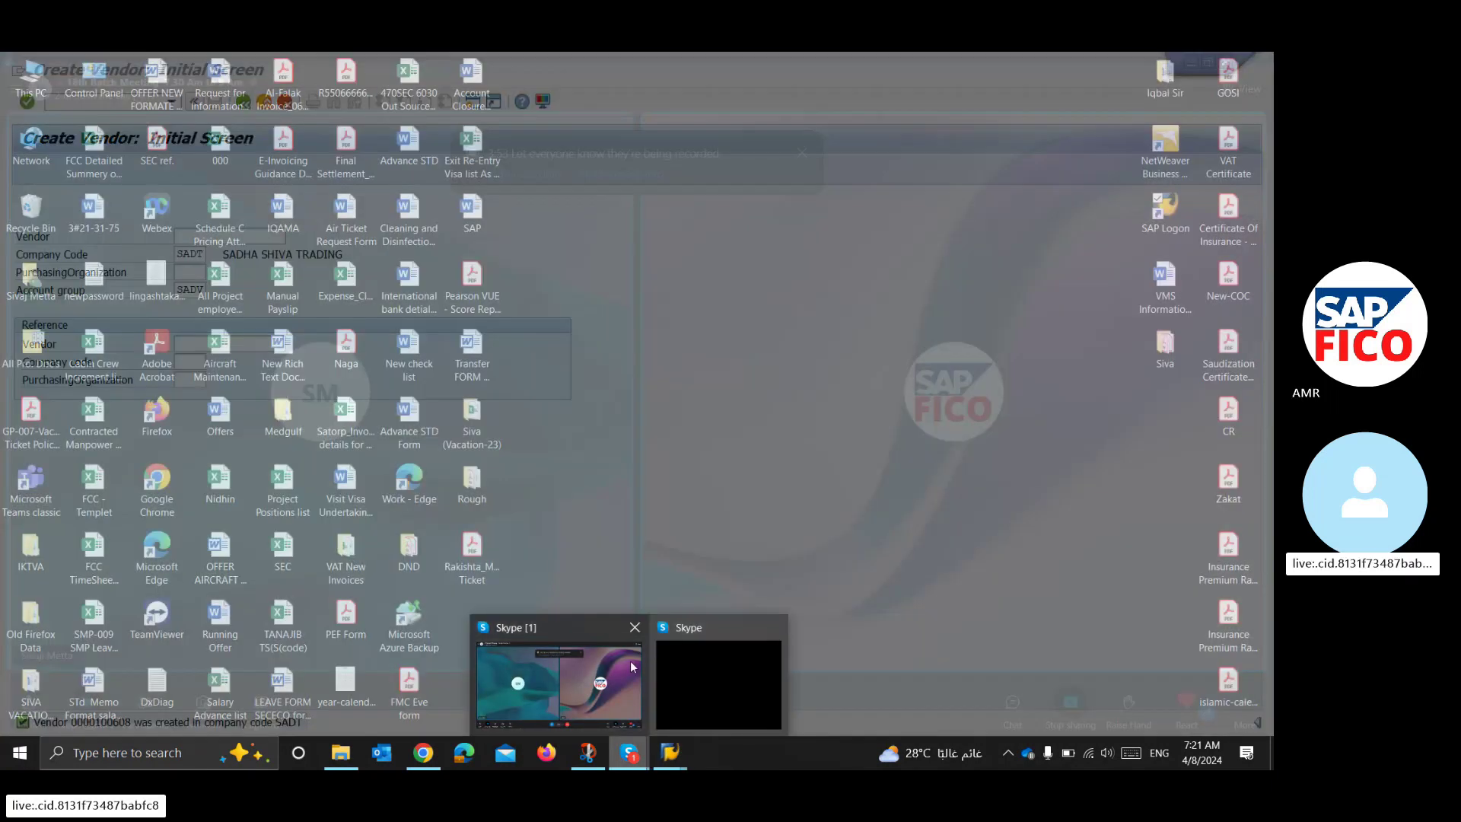
{"action": "left_click", "coordinate": [630, 667]}
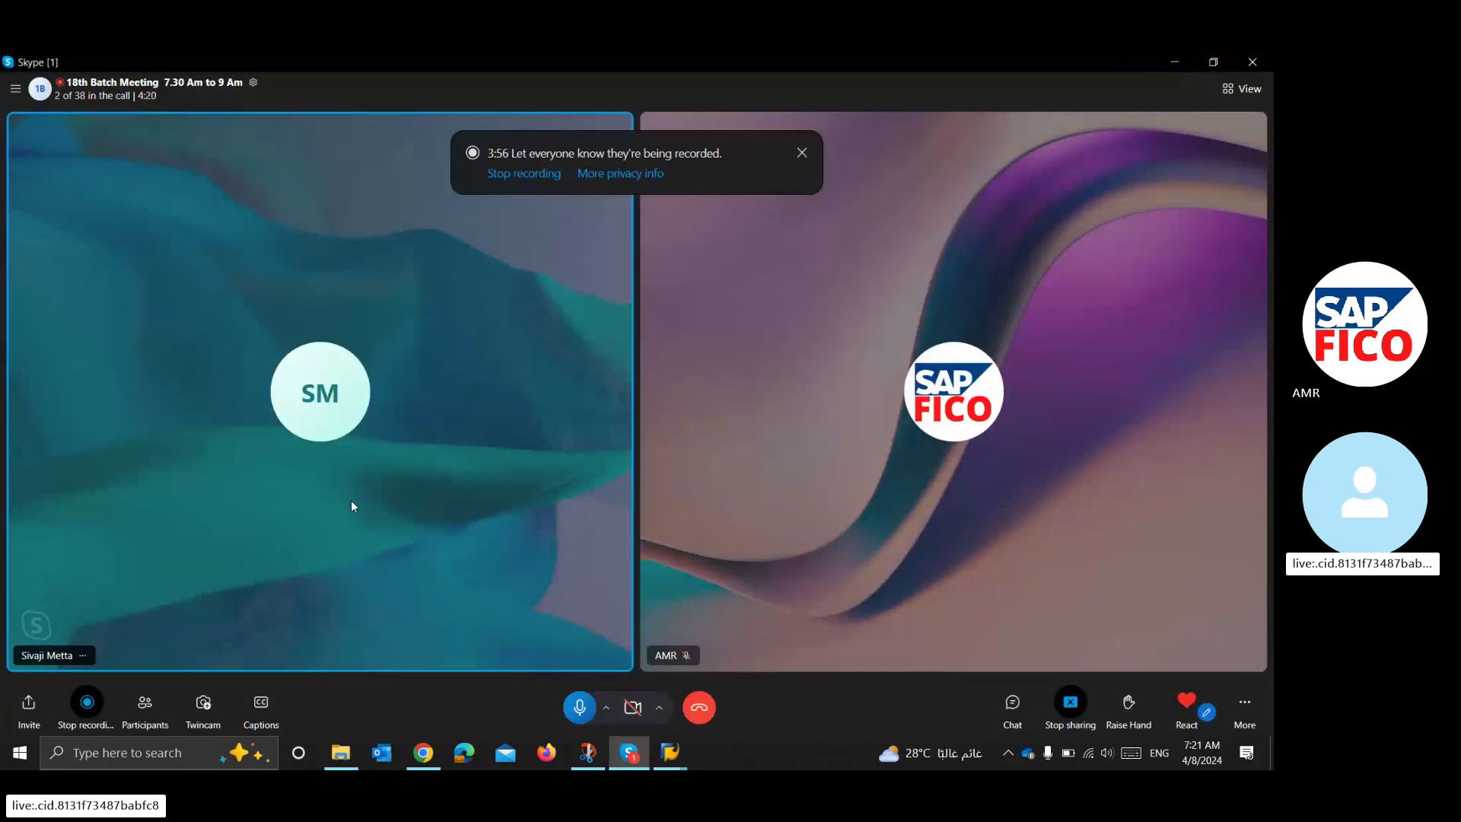